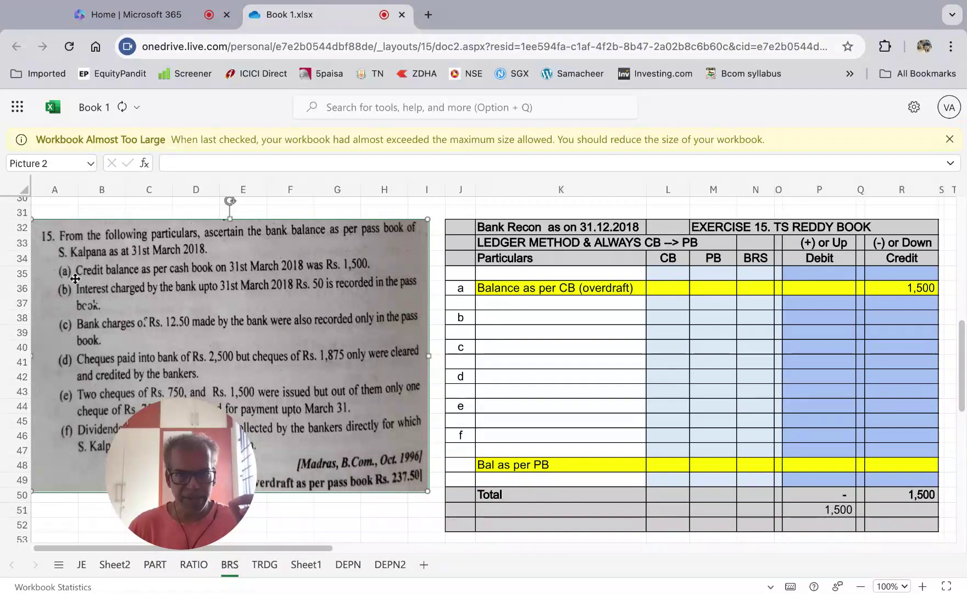
click(502, 289)
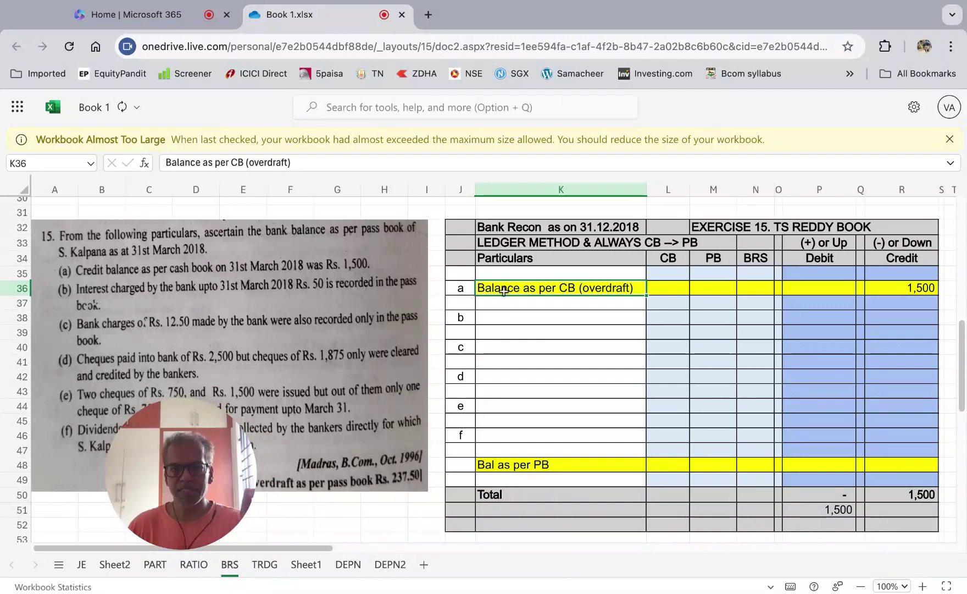
click(889, 292)
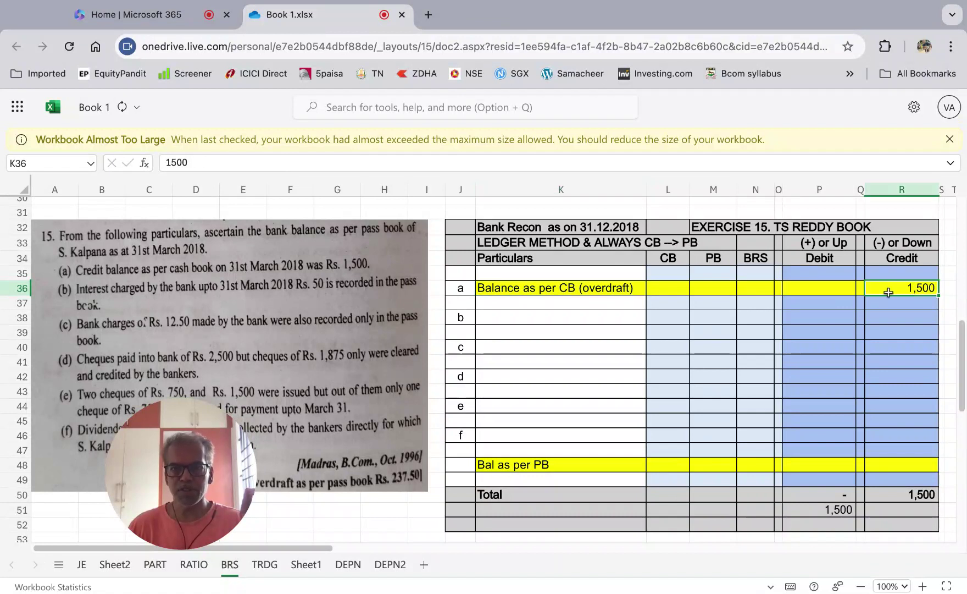
Enter "Interest not in PB yet" as the particulars of item b in K38.
click(490, 326)
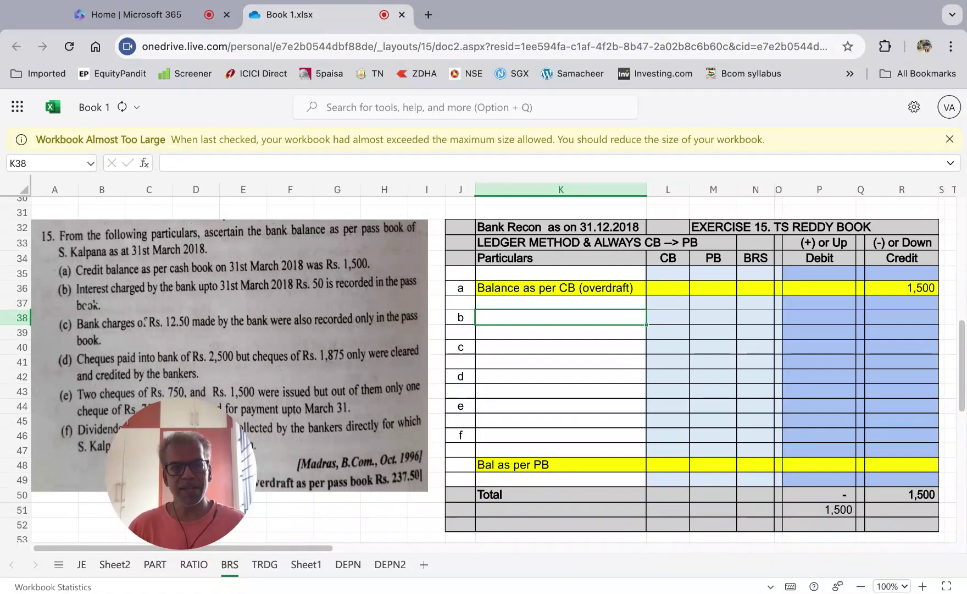
key(F2)
text(I)
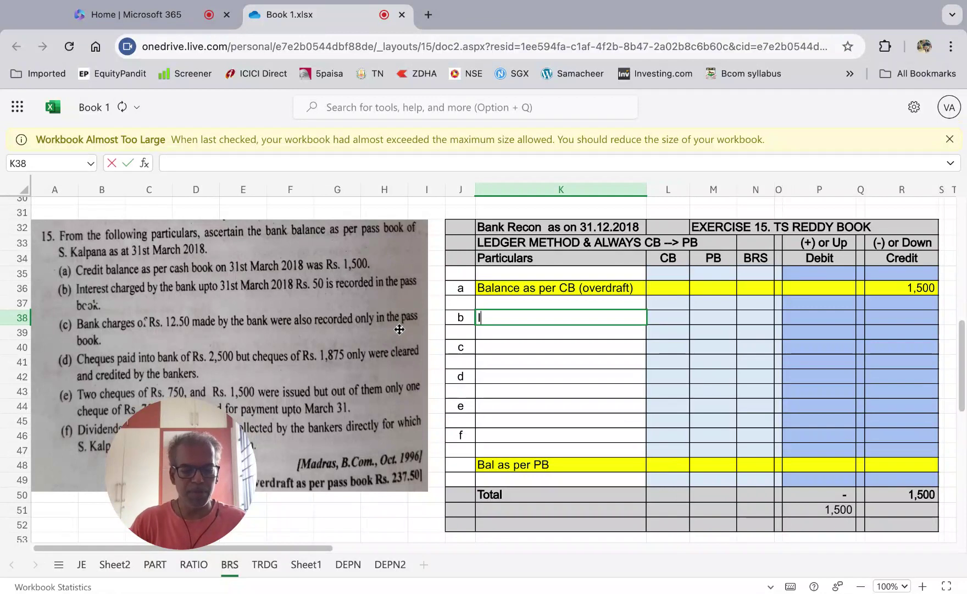
text(nterest not )
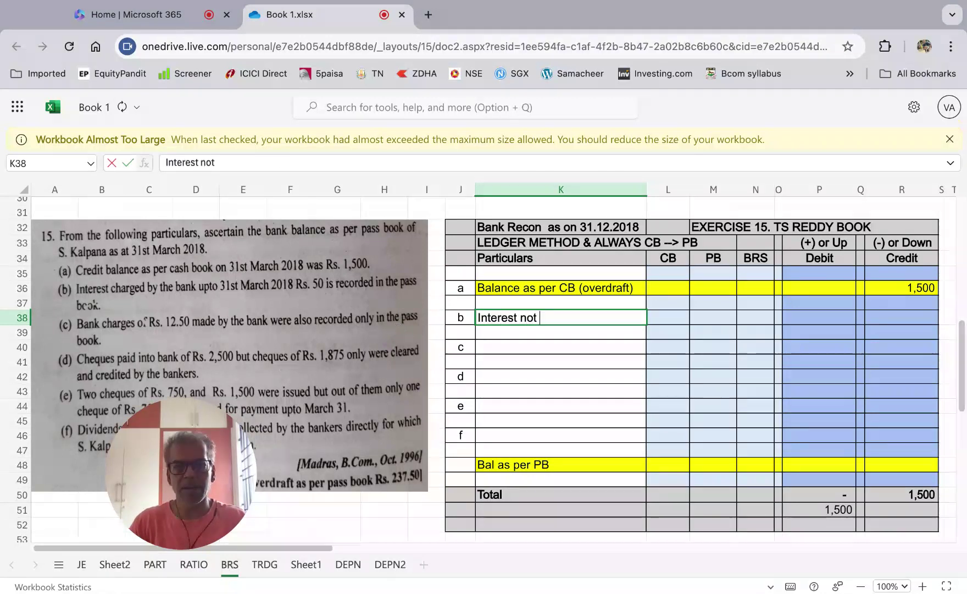
text(in PB )
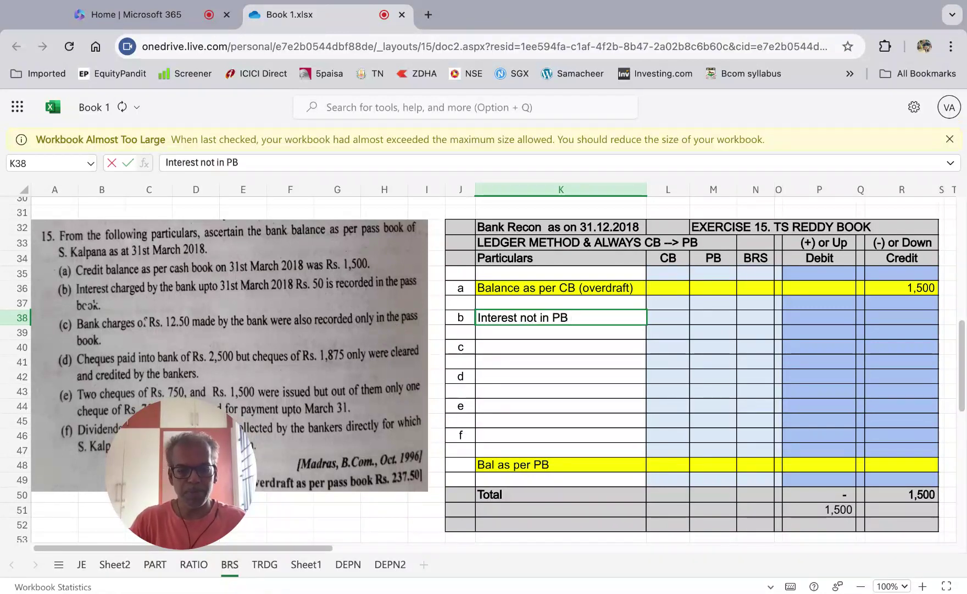
text(yet)
key(Tab)
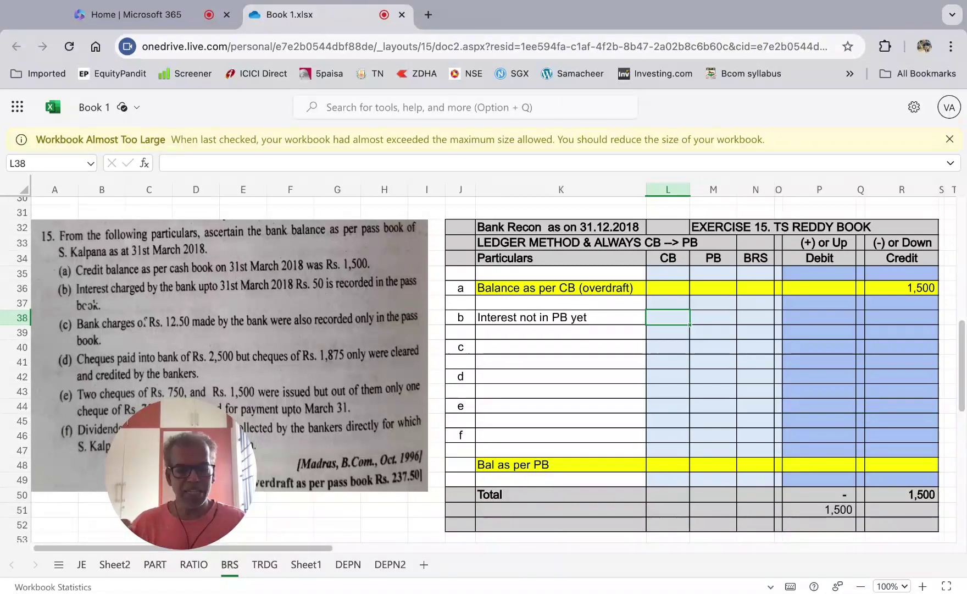
text(-)
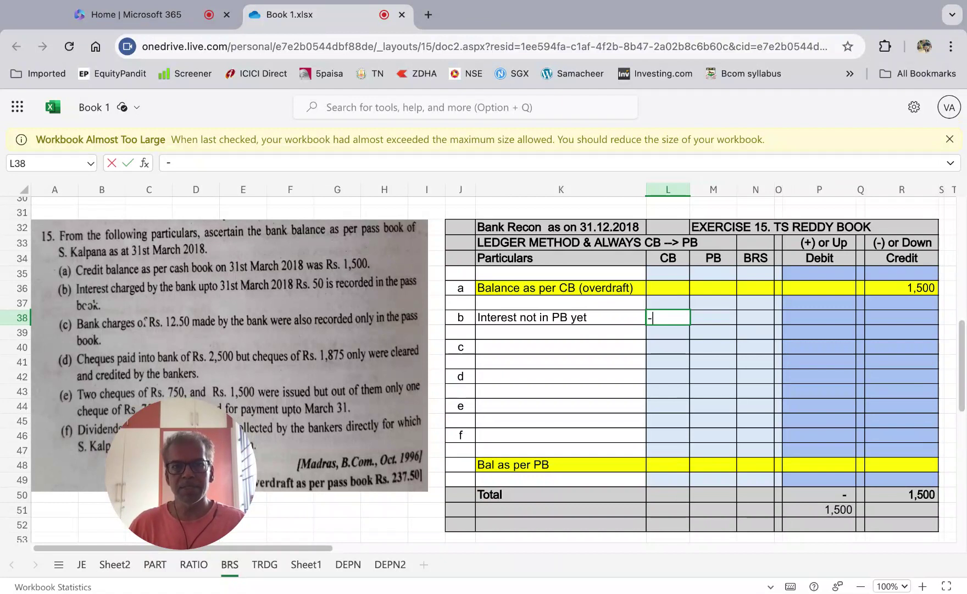
text(R36)
key(Escape)
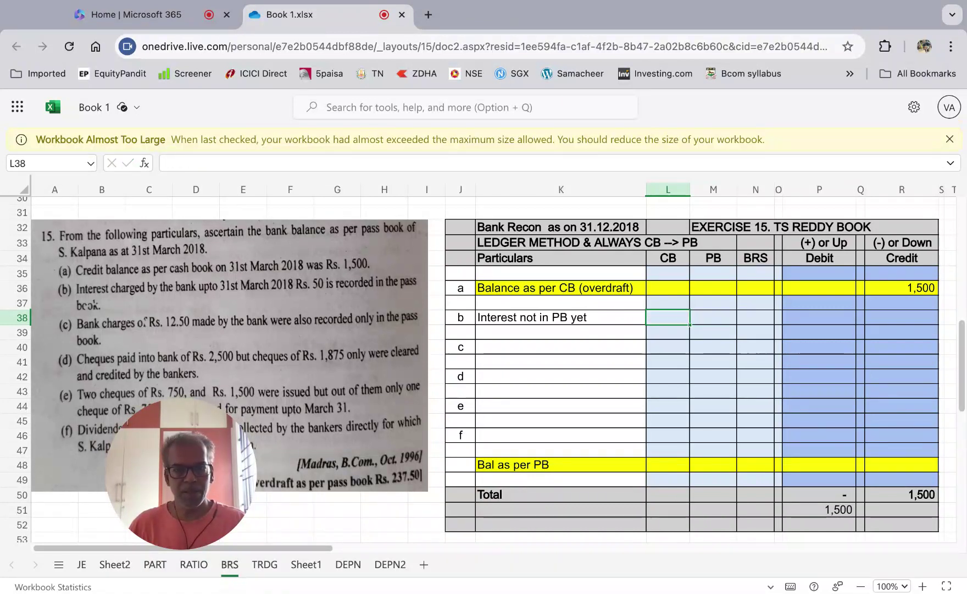
Fill the interest row's effects with 0 for CB, "down" for PB and "down" for BRS.
text(0)
key(Tab)
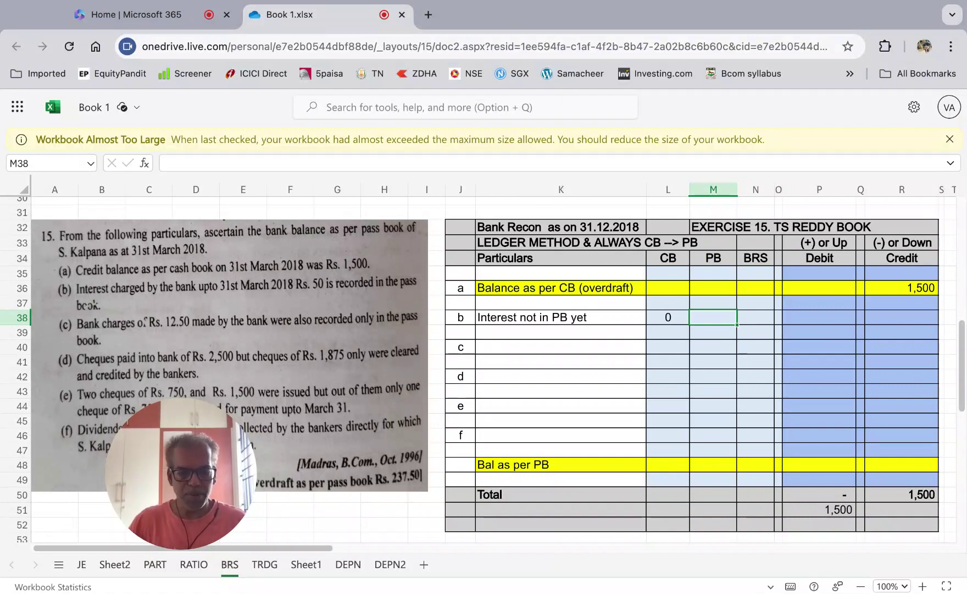
text(down)
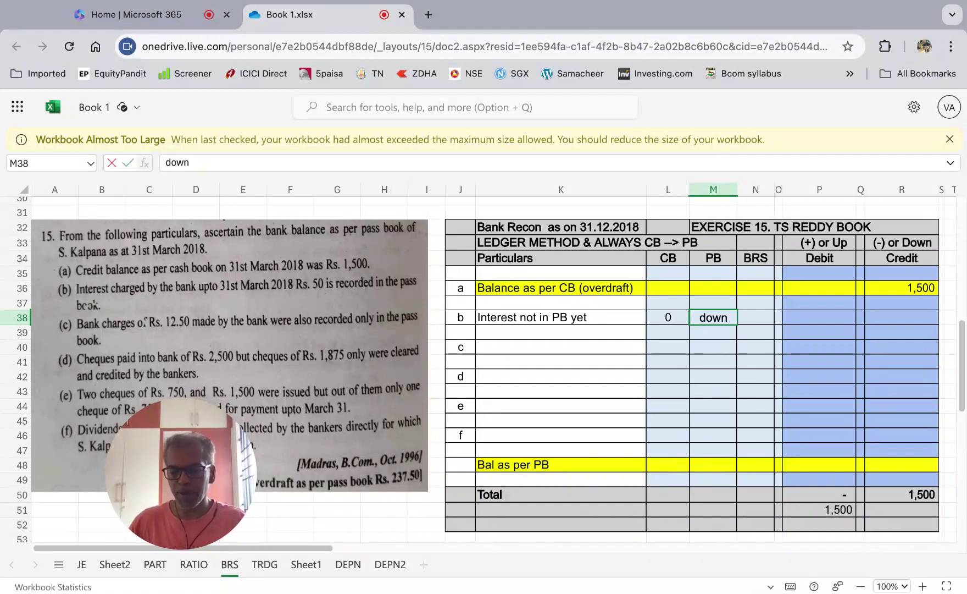
key(Tab)
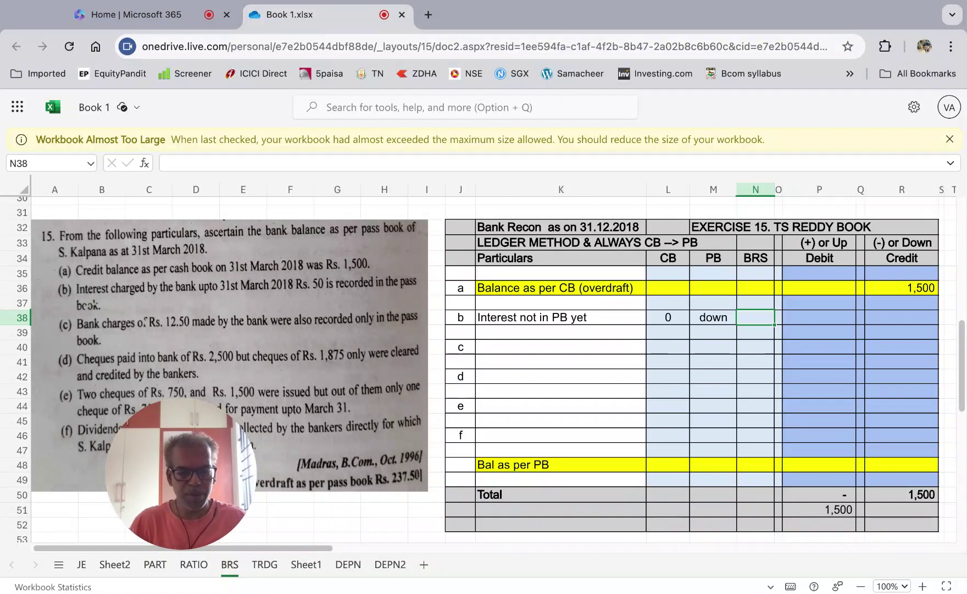
text(down)
key(Tab)
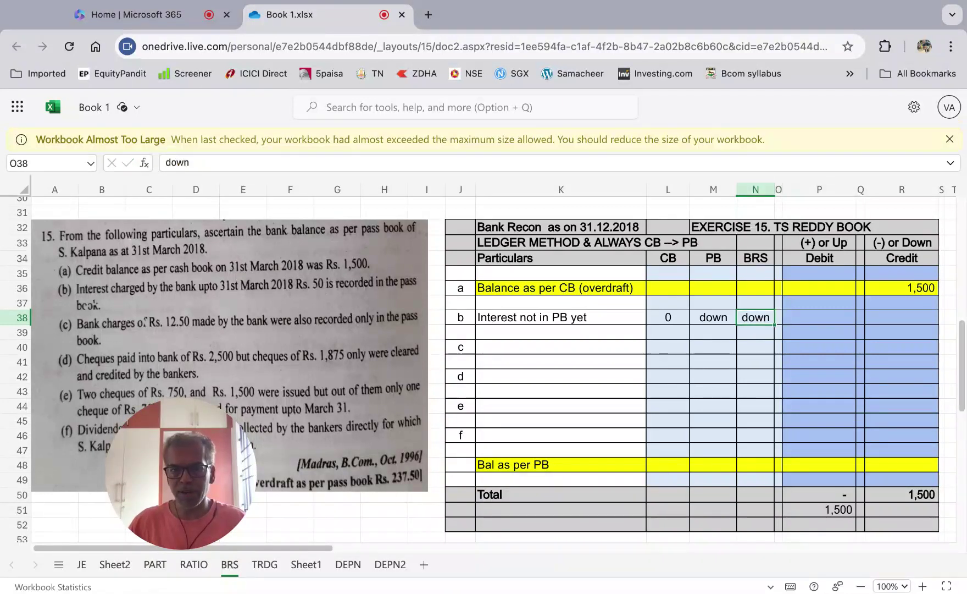
Enter 50 as the credit amount of the interest row in R38.
click(714, 317)
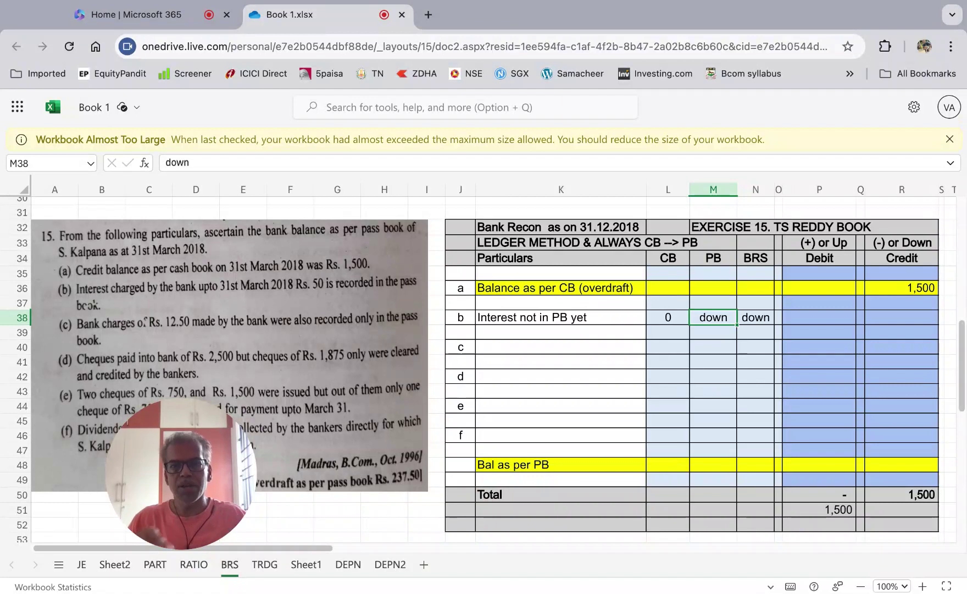
click(755, 317)
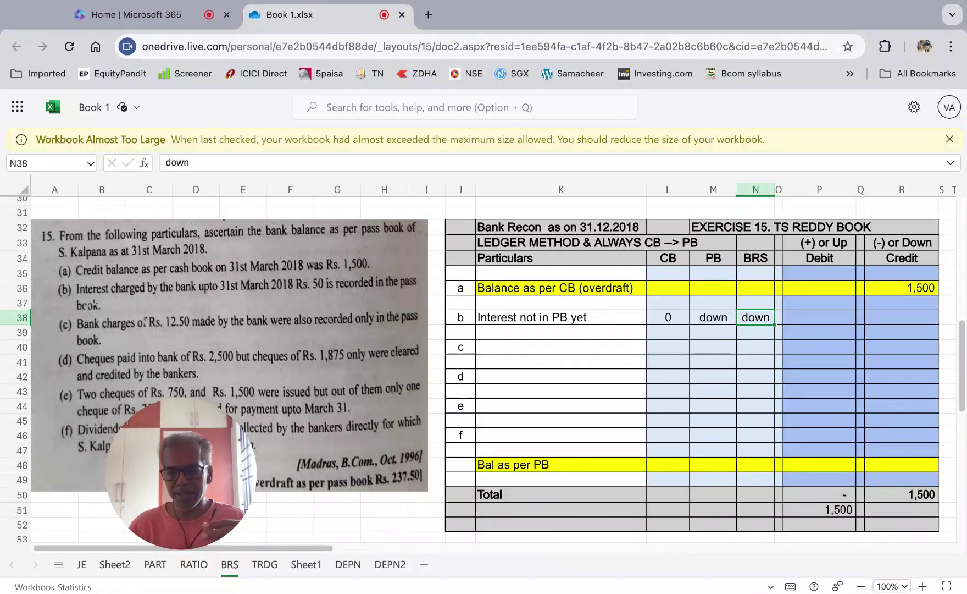
key(Right)
key(Right)
key(Right)
key(Right)
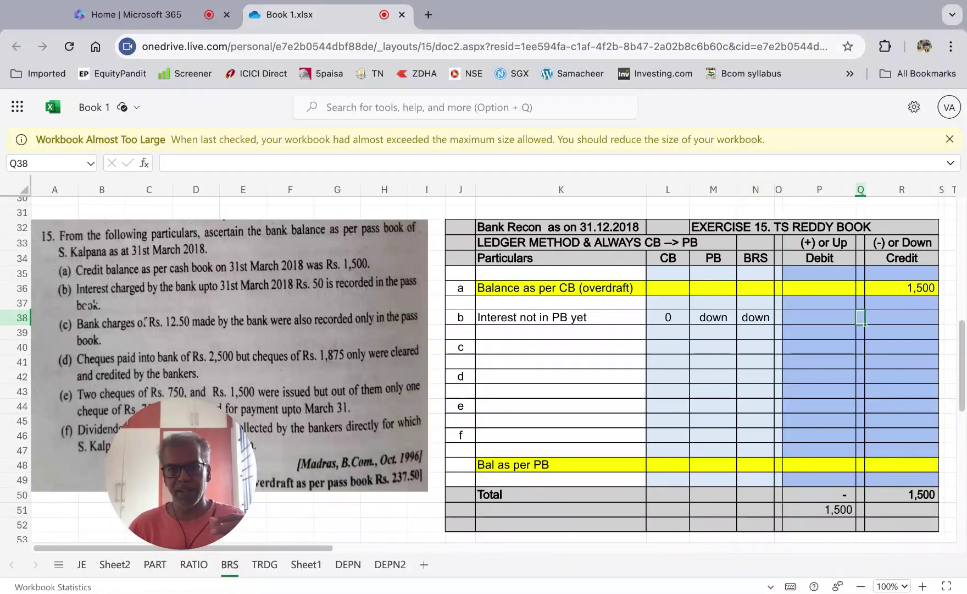
text(50)
key(Return)
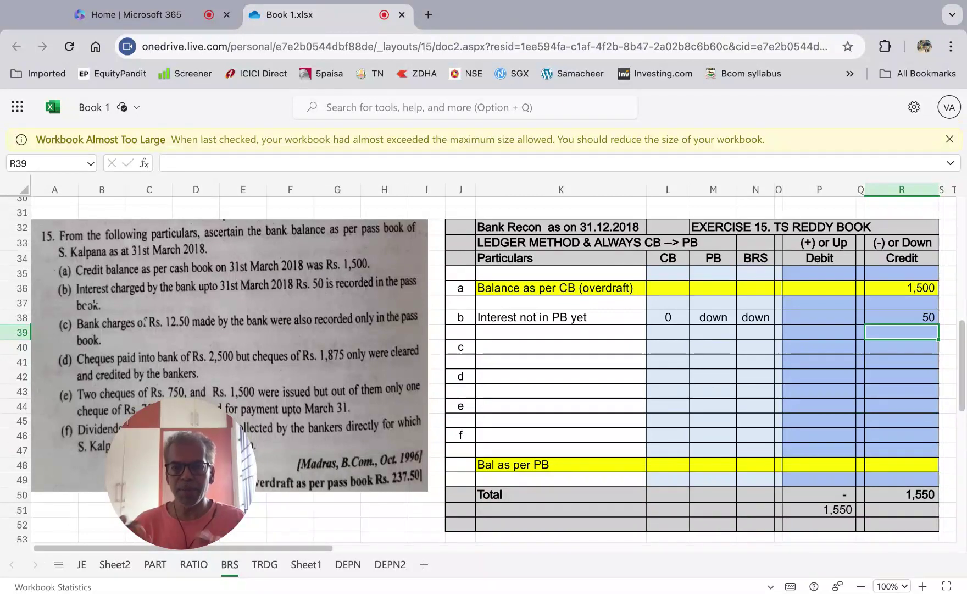
Enter "Bank charges not in CB yet" as the particulars of item c in K40.
key(Left)
key(Left)
key(Left)
key(Left)
key(Left)
key(Left)
key(Left)
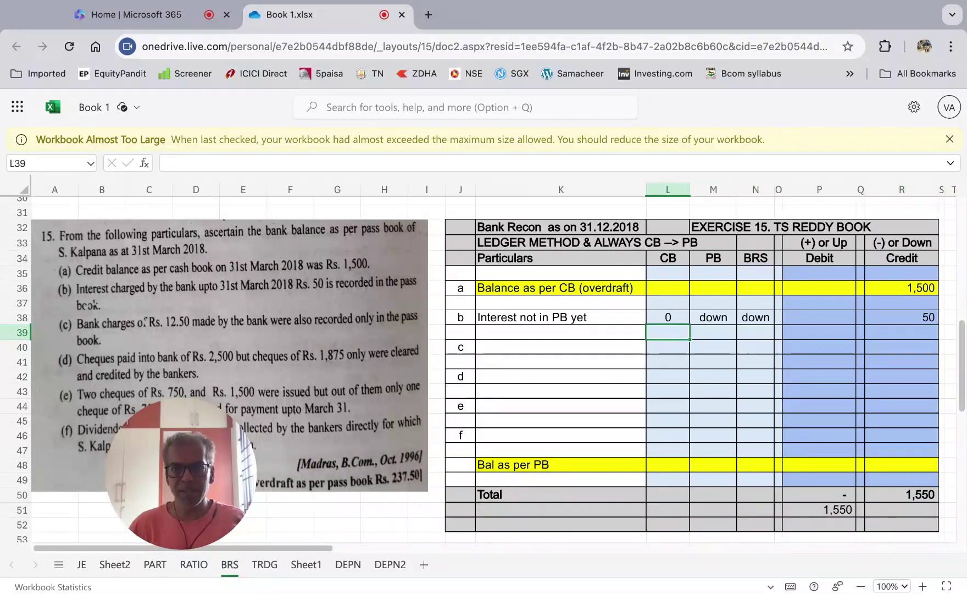
click(561, 346)
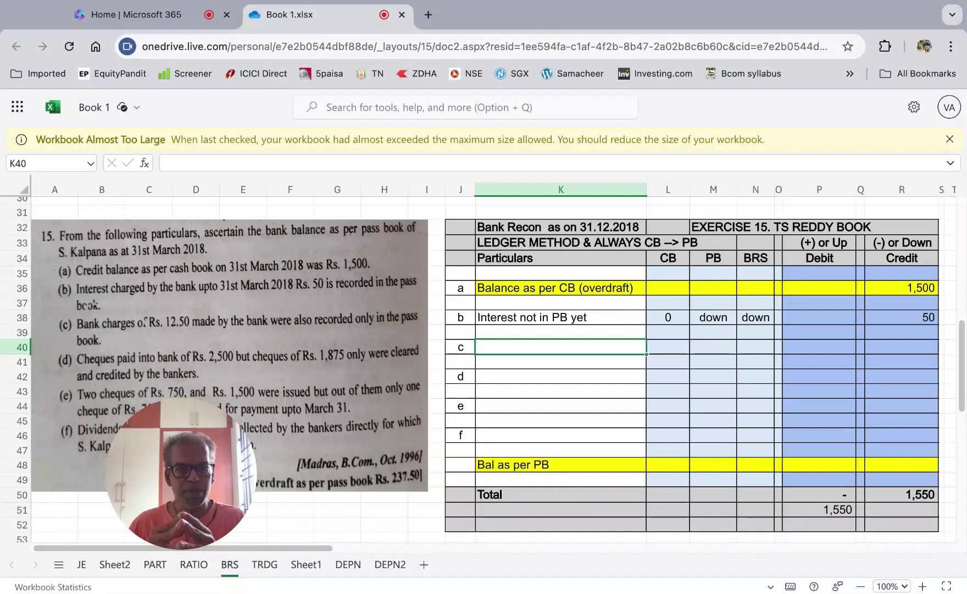
text(Ban)
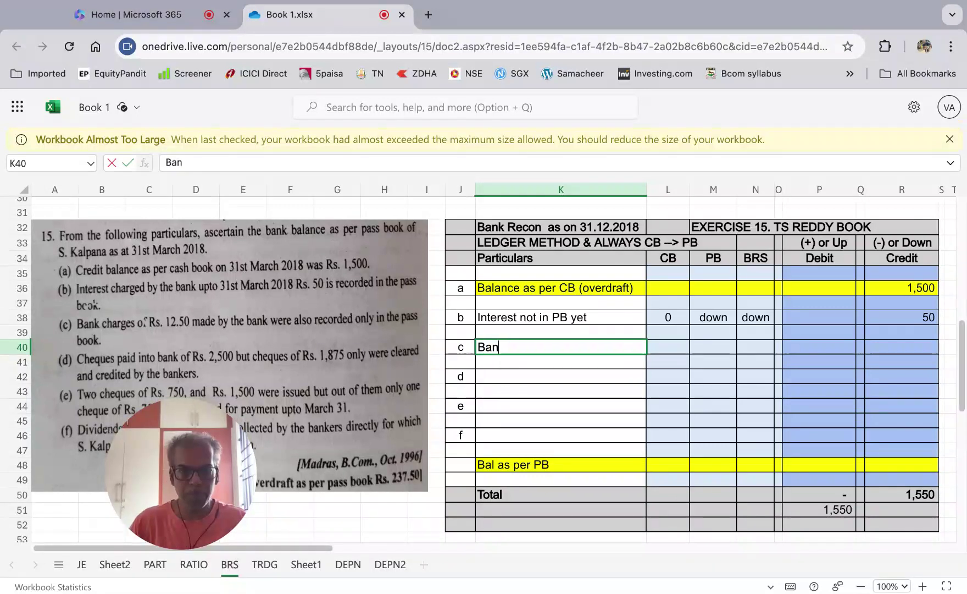
text(k charges )
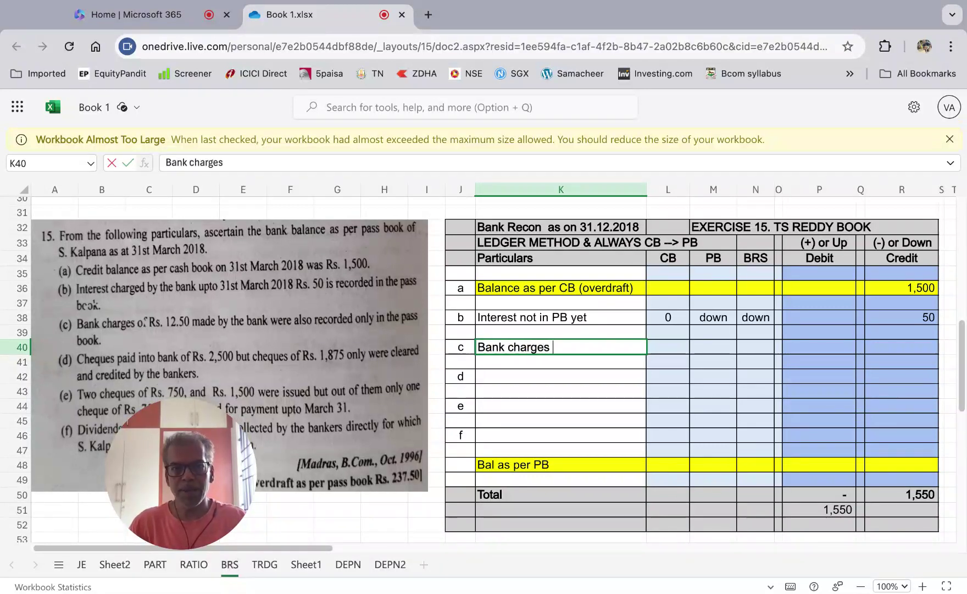
text(not in C)
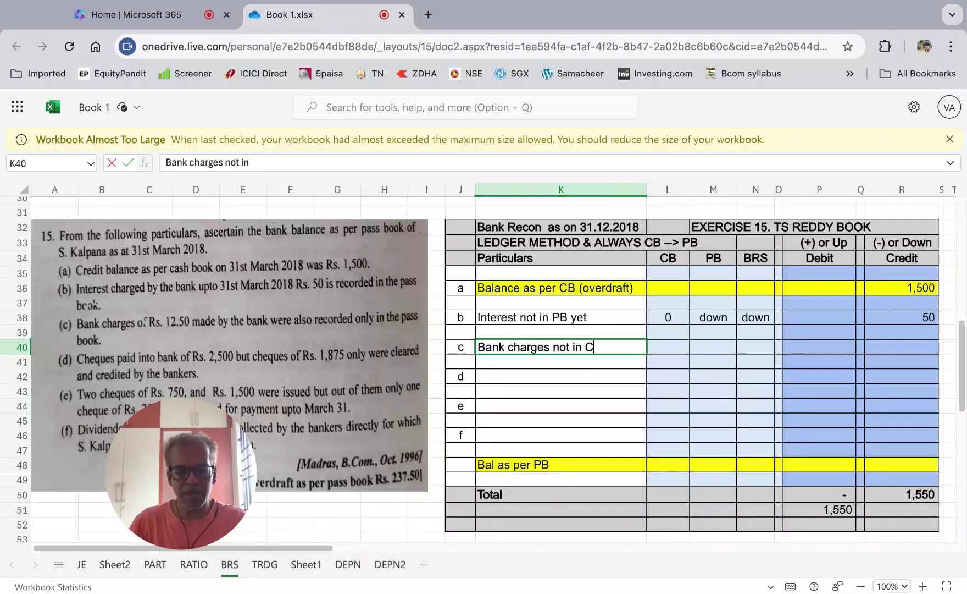
text(B ye)
Correct the item b particulars in K38 to read "Interest not in CB yet".
key(Up)
key(Up)
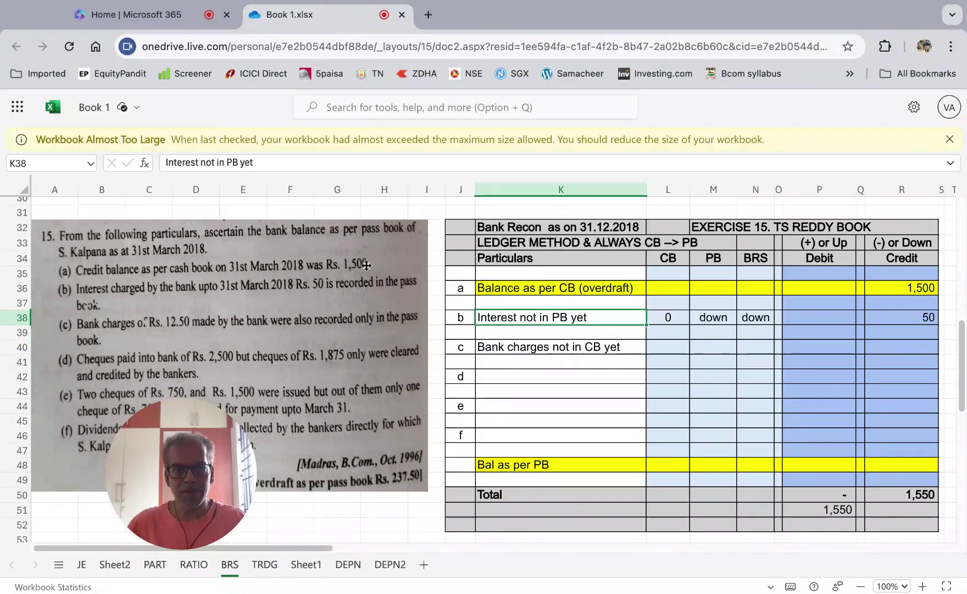
click(235, 162)
key(BackSpace)
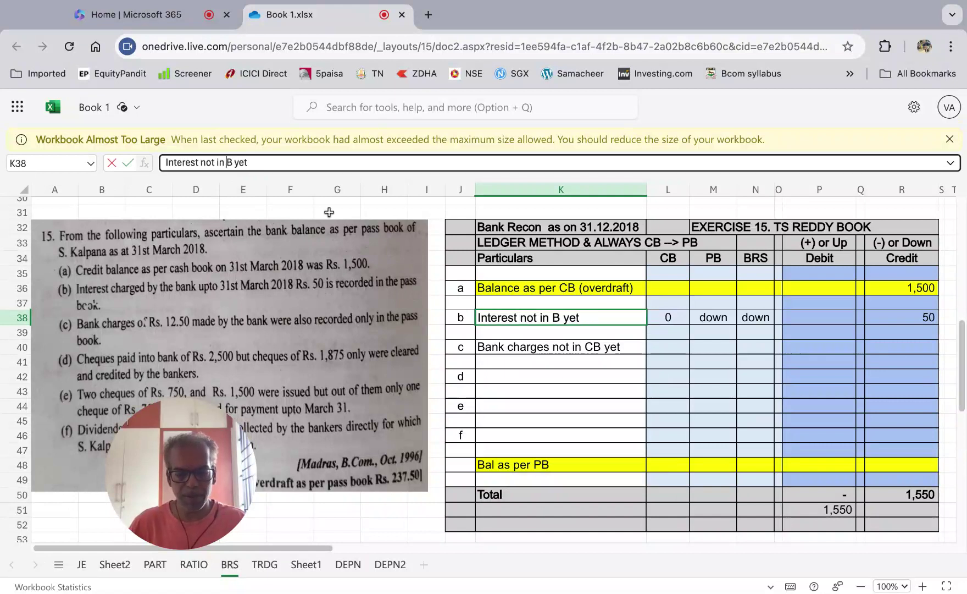
text(C)
key(Return)
Fill the bank charges row's effects with 0 for CB, "down" for PB and "down" for BRS.
key(Down)
click(668, 346)
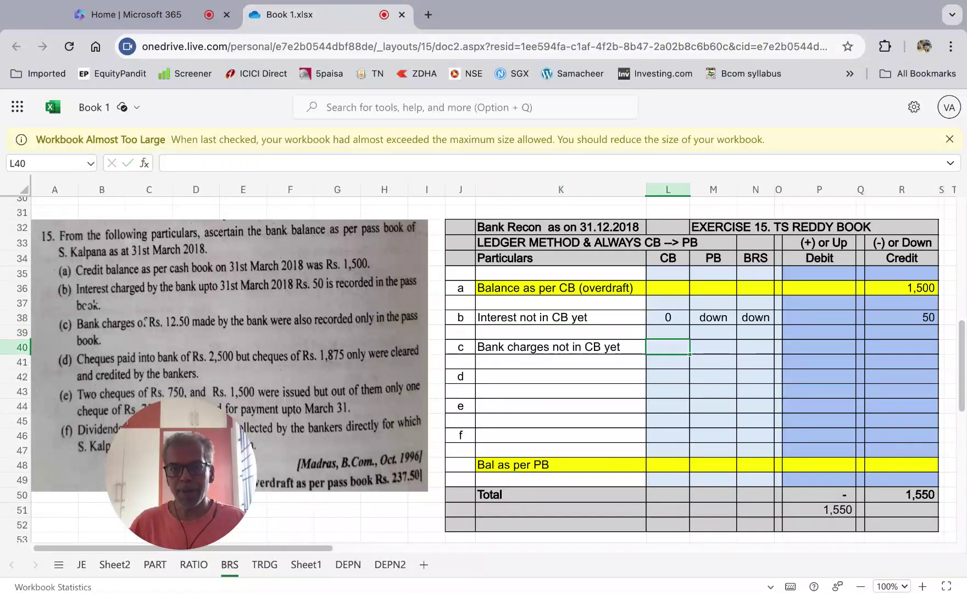
text(0)
key(Tab)
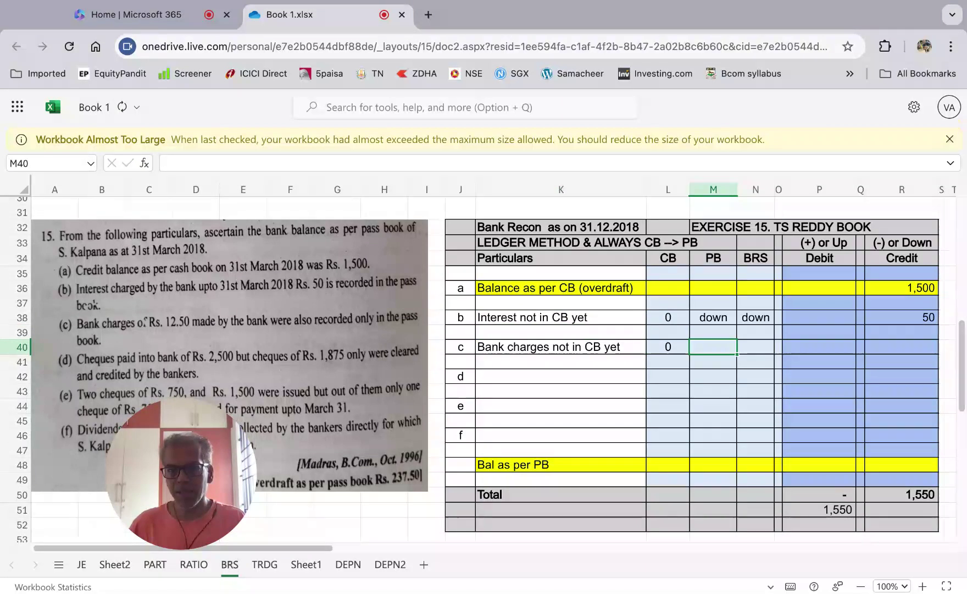
text(down)
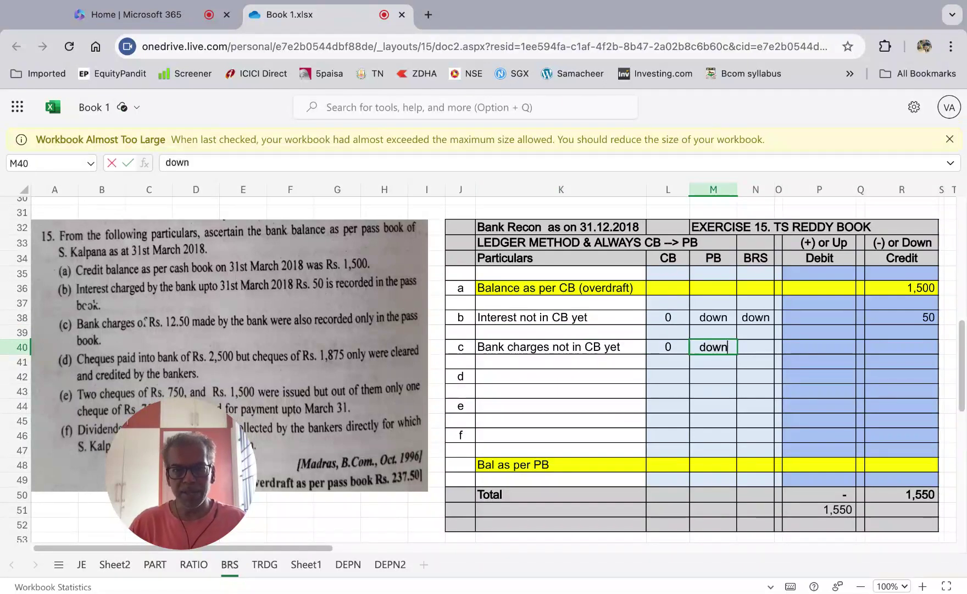
key(Tab)
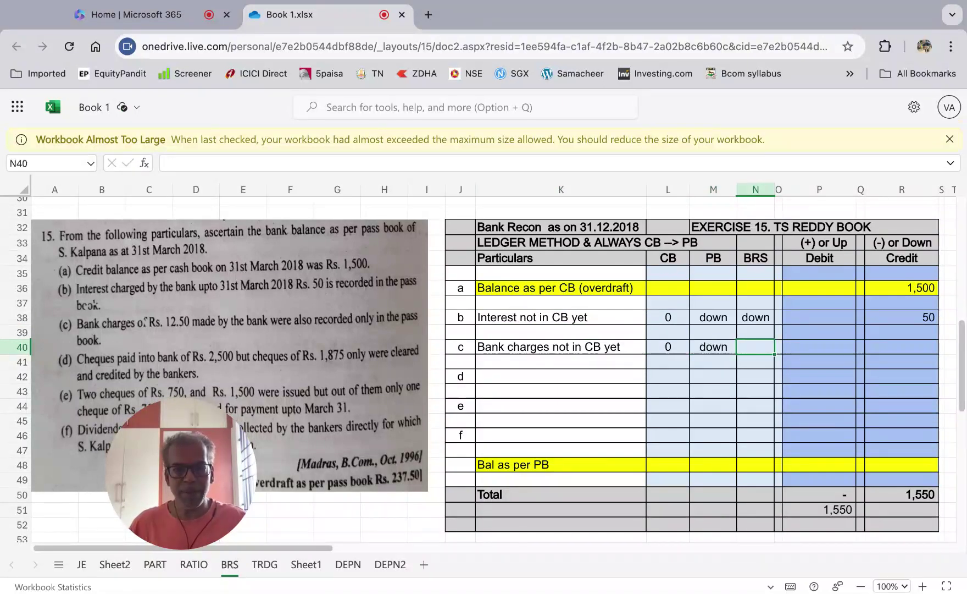
text(down)
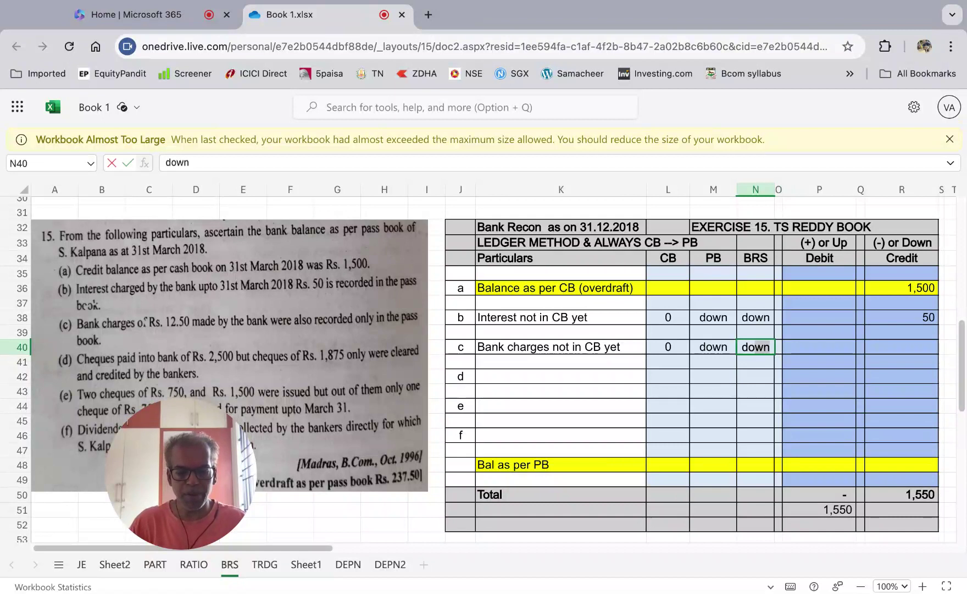
Enter 12.50 as the credit amount of the bank charges row in R40.
key(Tab)
key(Tab)
key(Tab)
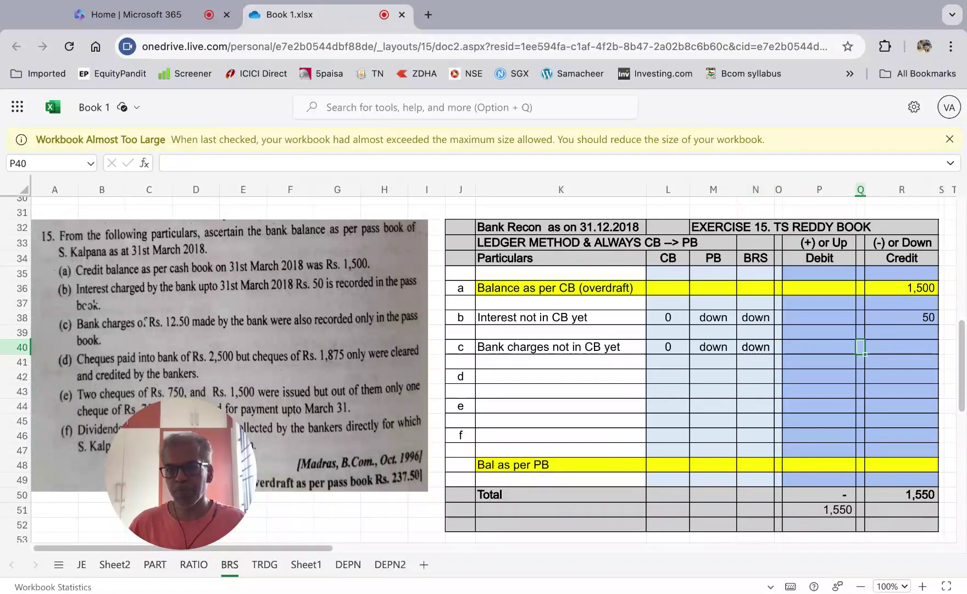
key(Tab)
text(12.)
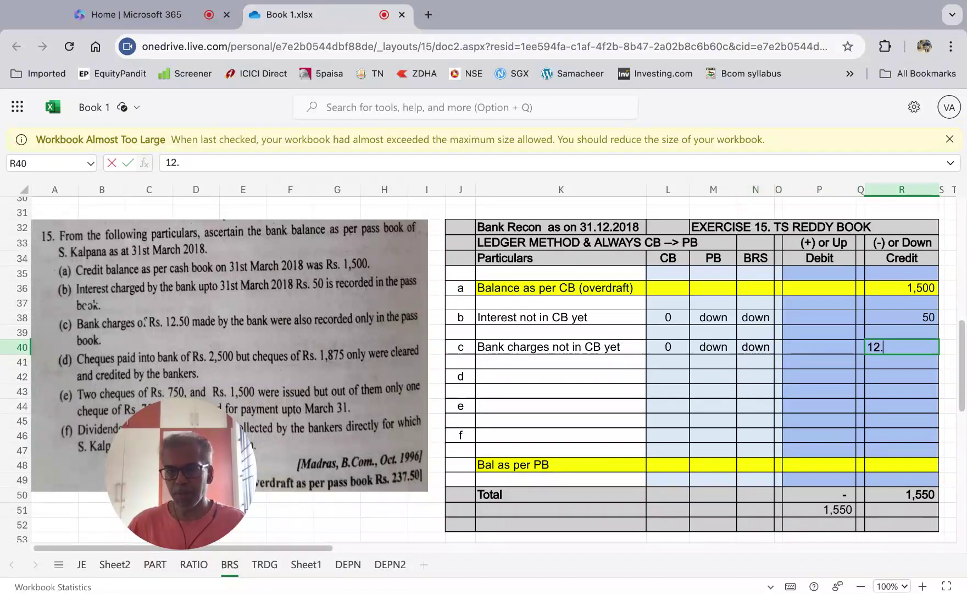
text(50)
key(Return)
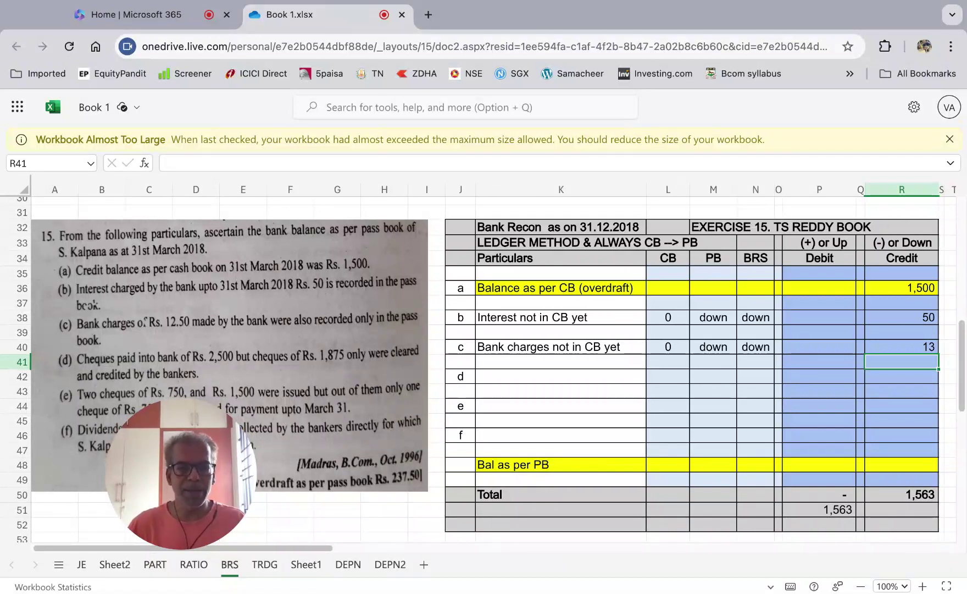
Enter "Chq deposited not in PB yet" as the particulars of item d in K42.
click(502, 381)
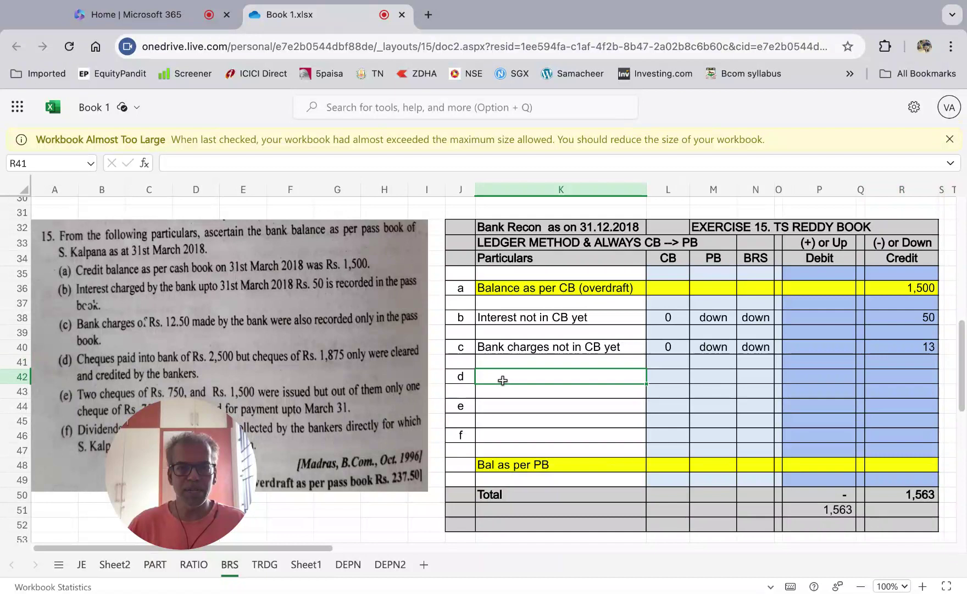
text(Ch)
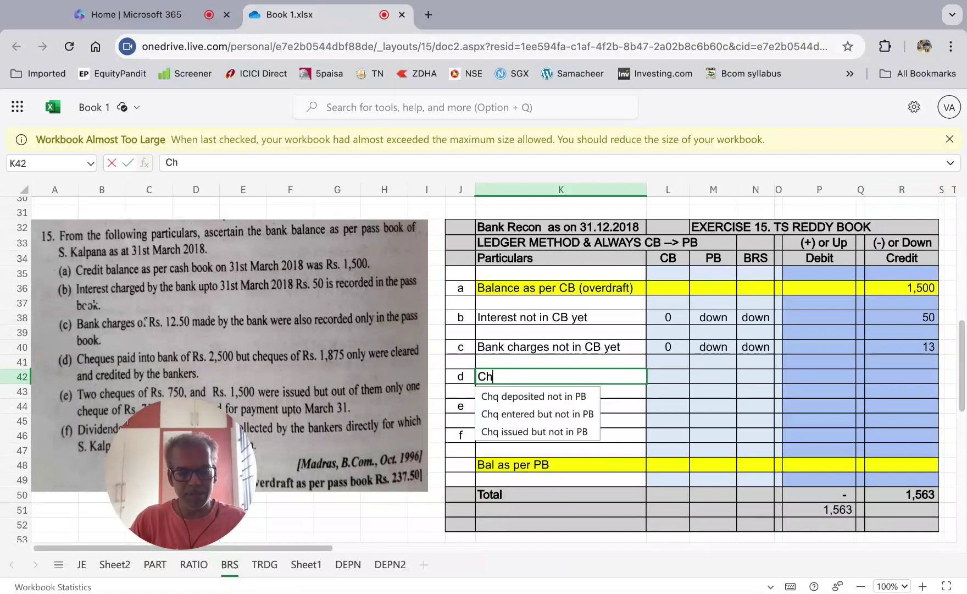
text(q doi)
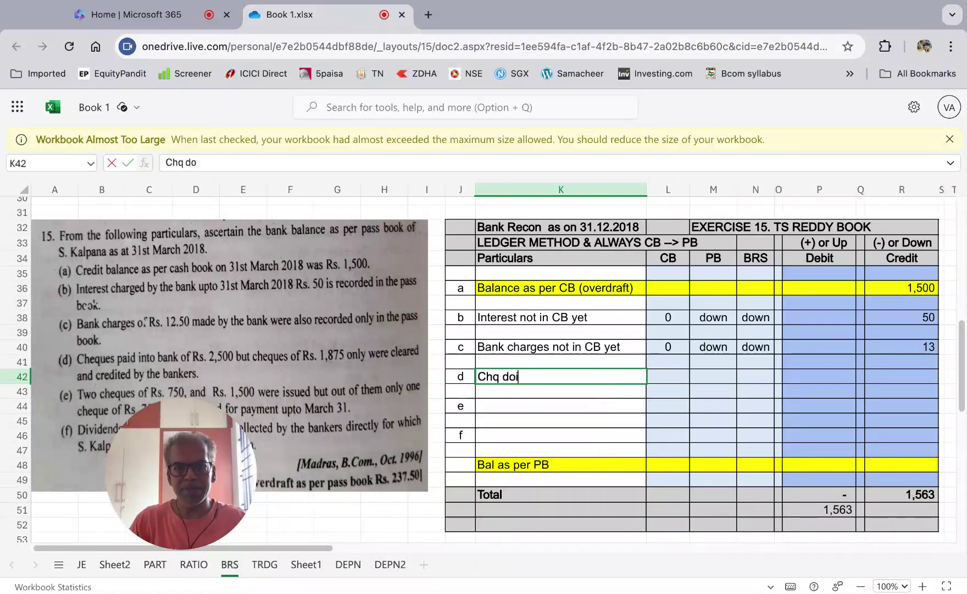
text(=)
key(BackSpace)
key(BackSpace)
key(BackSpace)
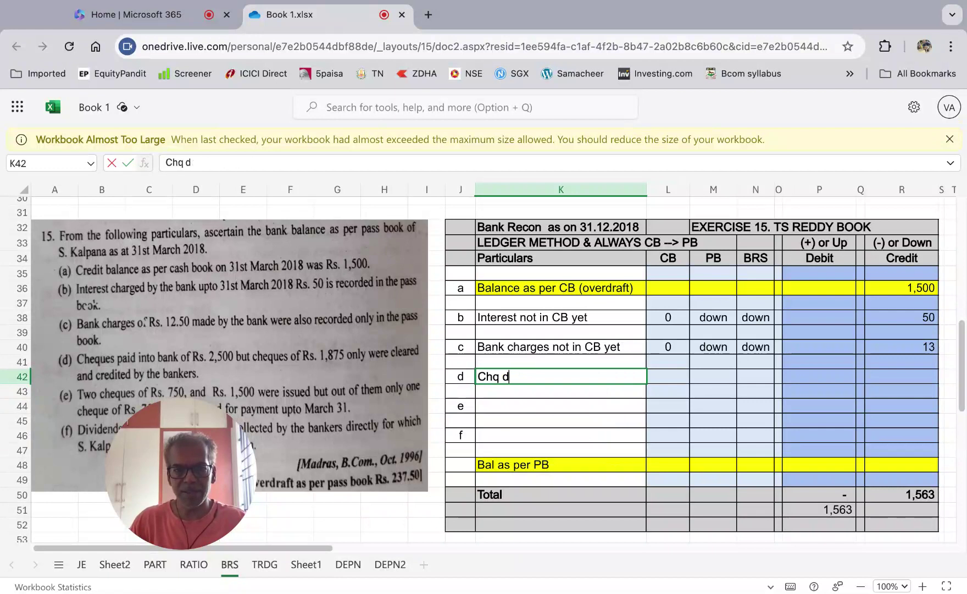
text(epos)
key(BackSpace)
key(BackSpace)
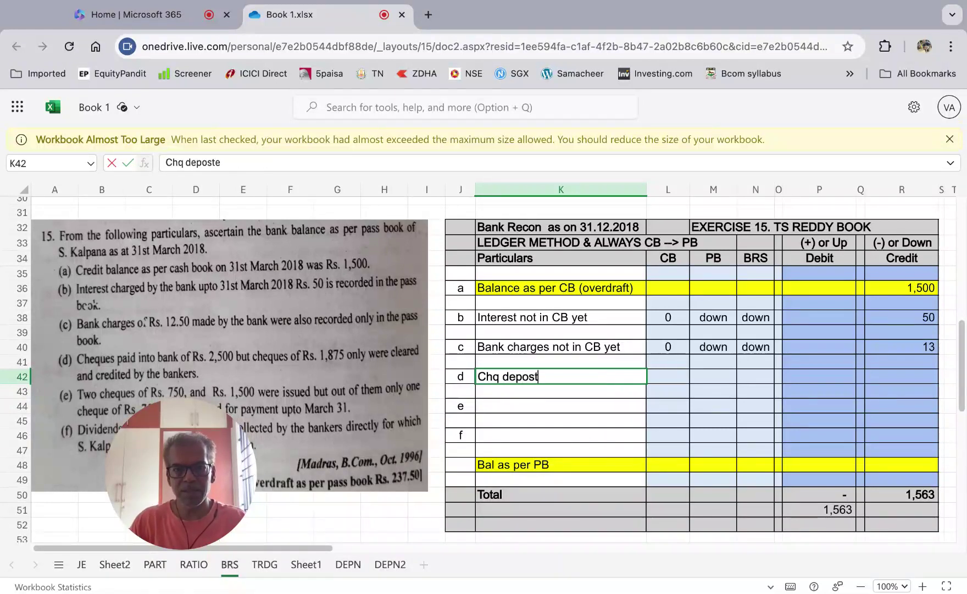
text(sited not in PB)
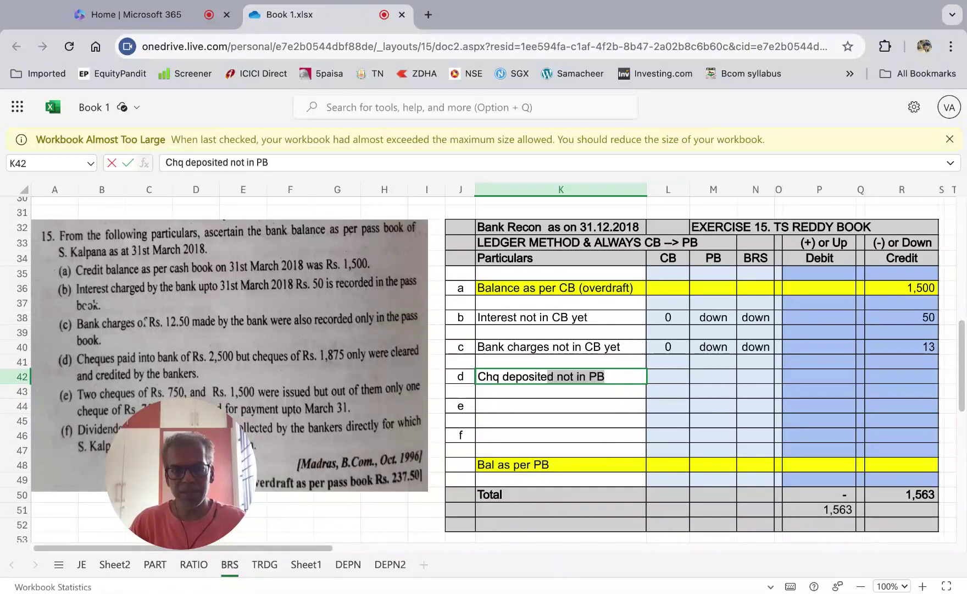
text( yet)
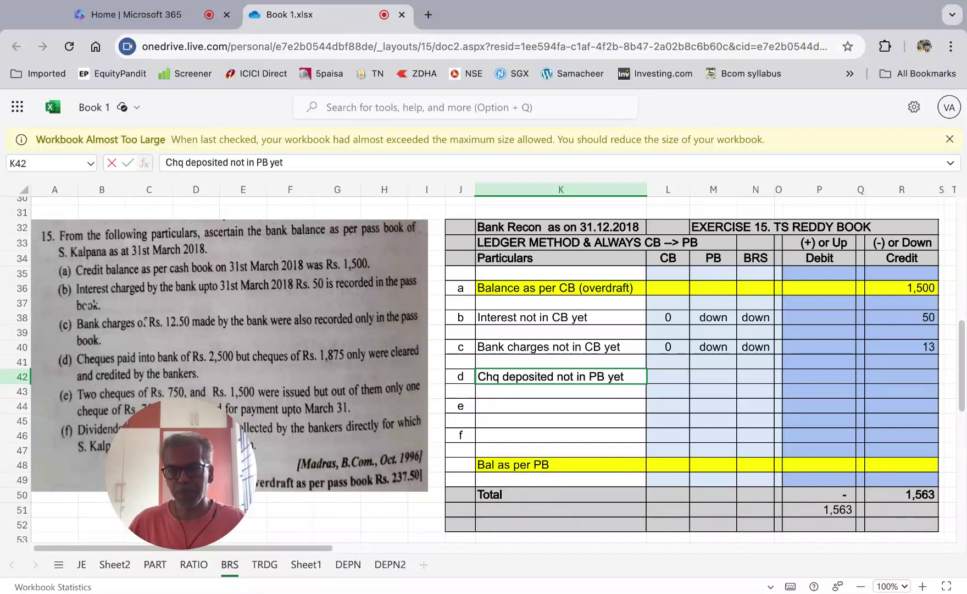
key(Tab)
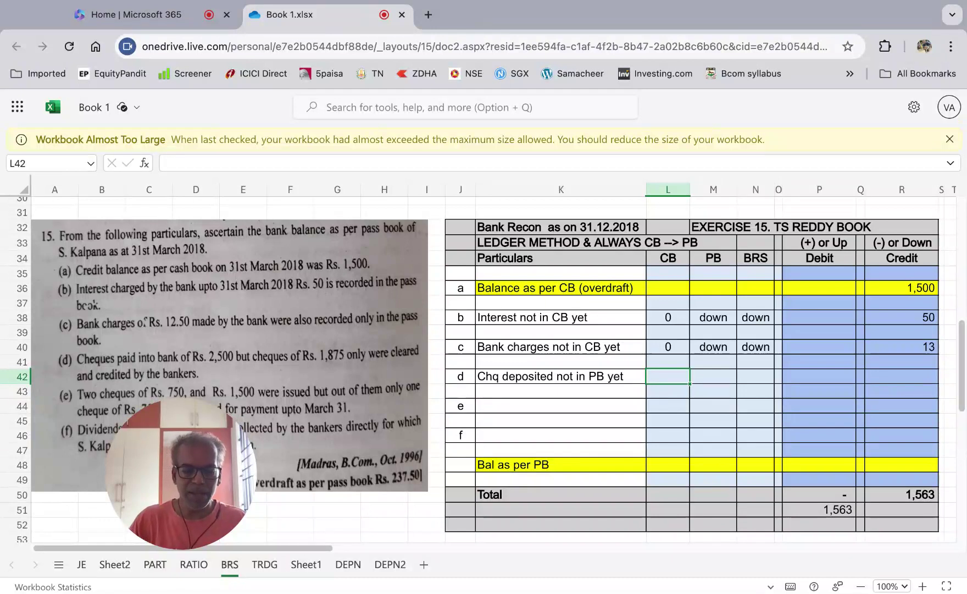
Fill item d's effects in row 42 with "up" for CB and "no" for PB.
text(up)
key(Tab)
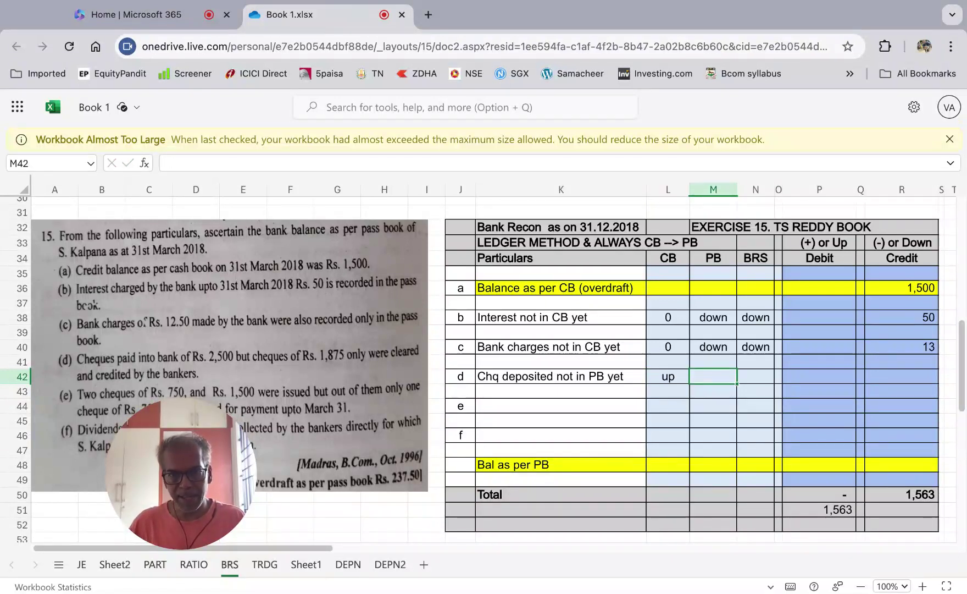
text(no)
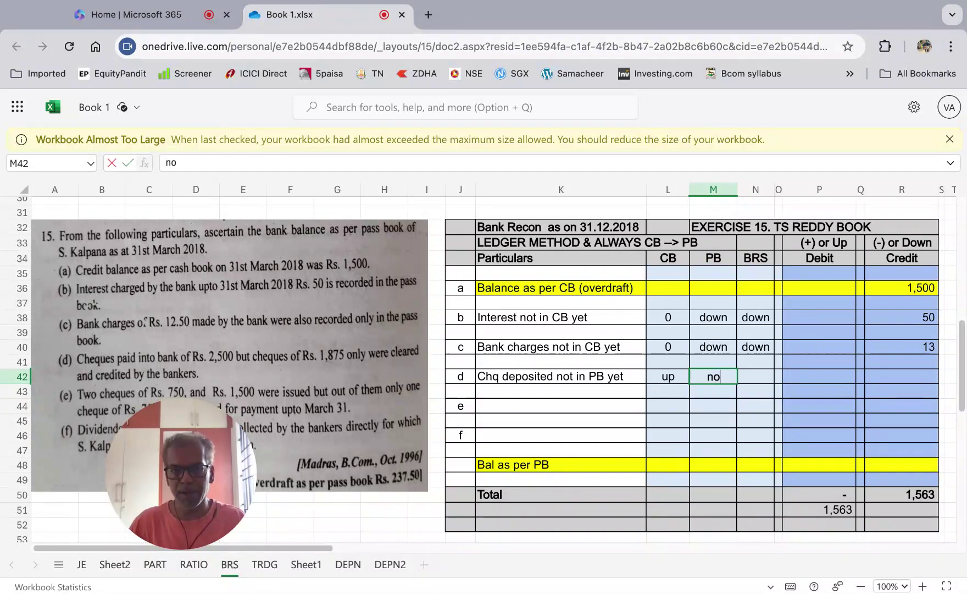
Change the CB effect of the bank charges row (L40) and the interest row (L38) to "no".
key(Left)
key(Left)
key(Up)
key(Up)
key(Right)
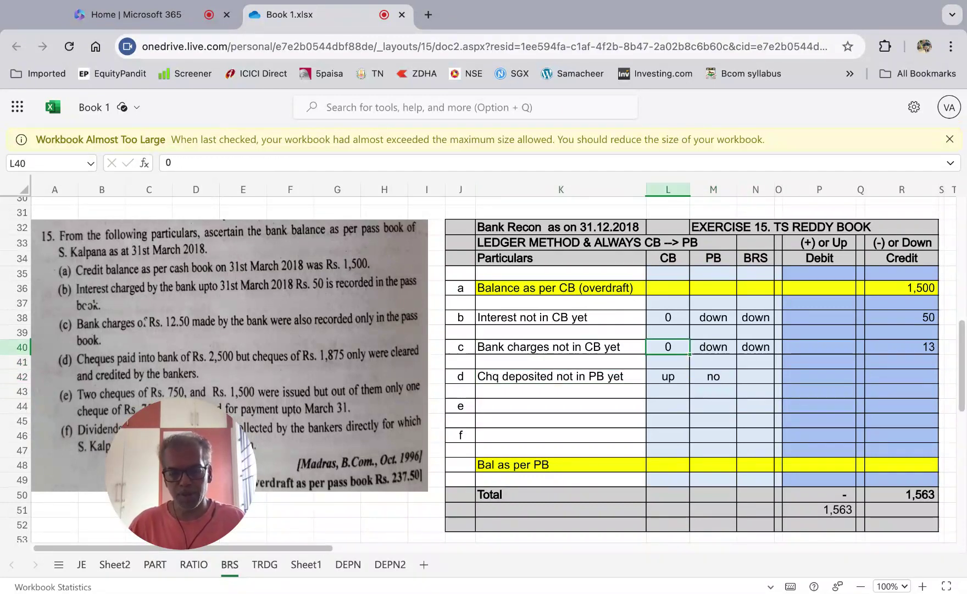
text(no)
key(Up)
key(Up)
text(no)
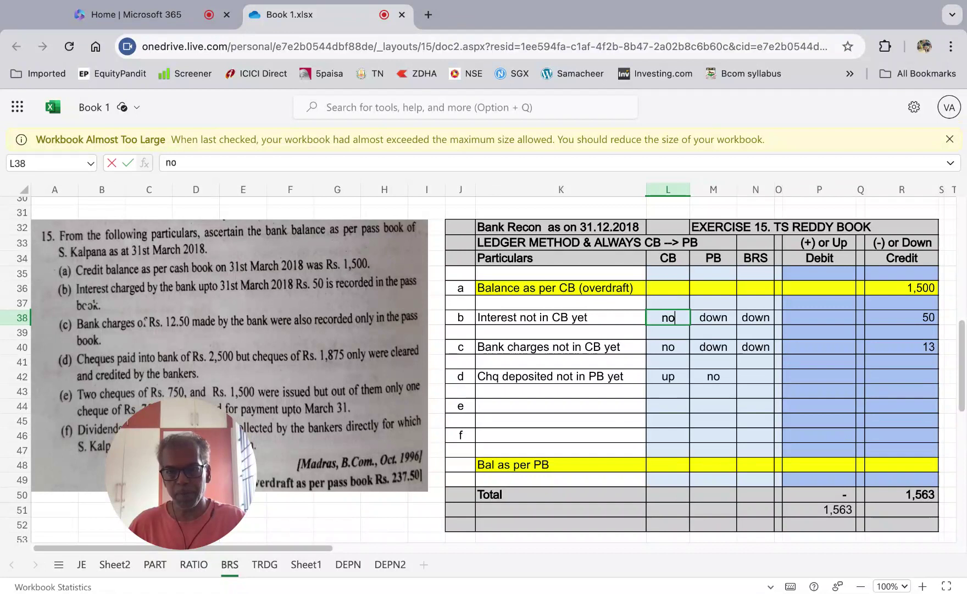
key(Right)
Enter "down" as the BRS effect of the deposited cheque row in N42.
key(Down)
key(Down)
key(Down)
key(Down)
key(Right)
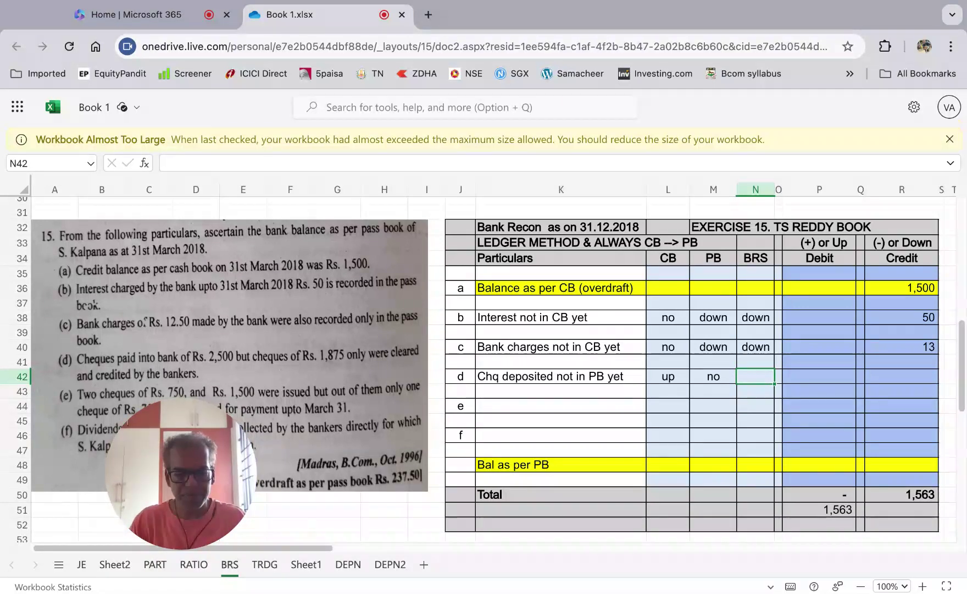
text(down)
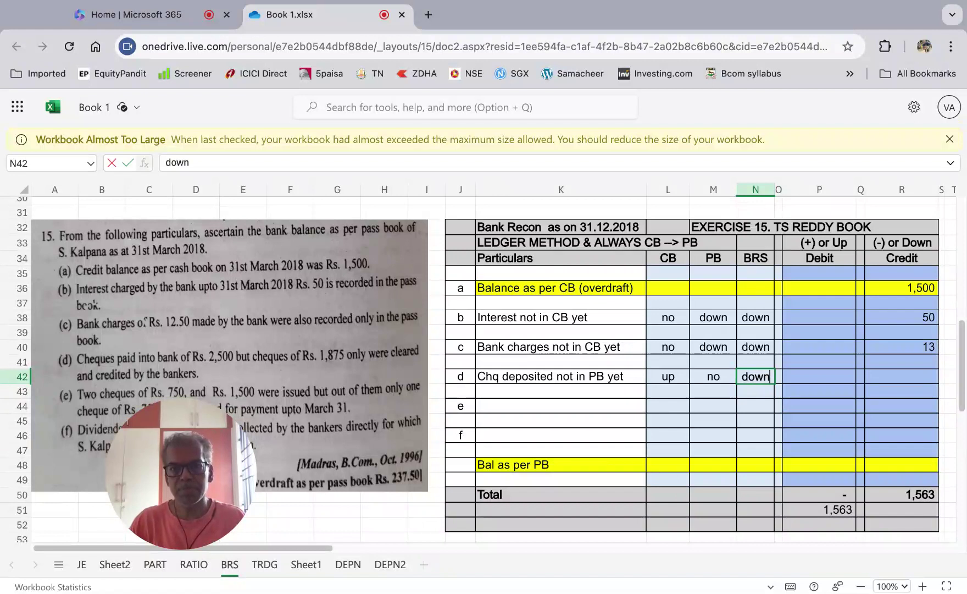
key(Tab)
Enter the formula =2500-1875 as the credit amount of item d in R42.
key(Tab)
key(Tab)
key(Tab)
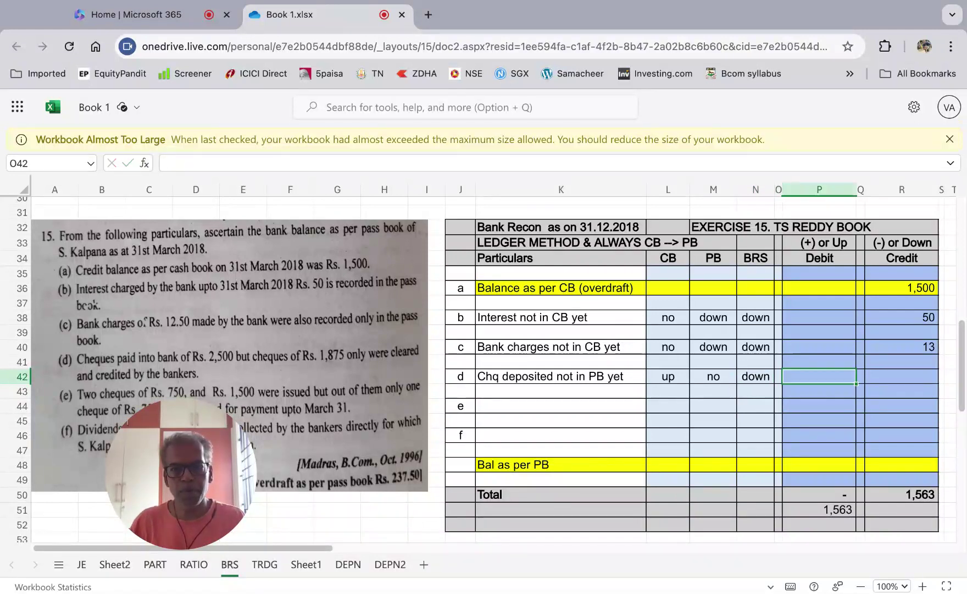
text(=)
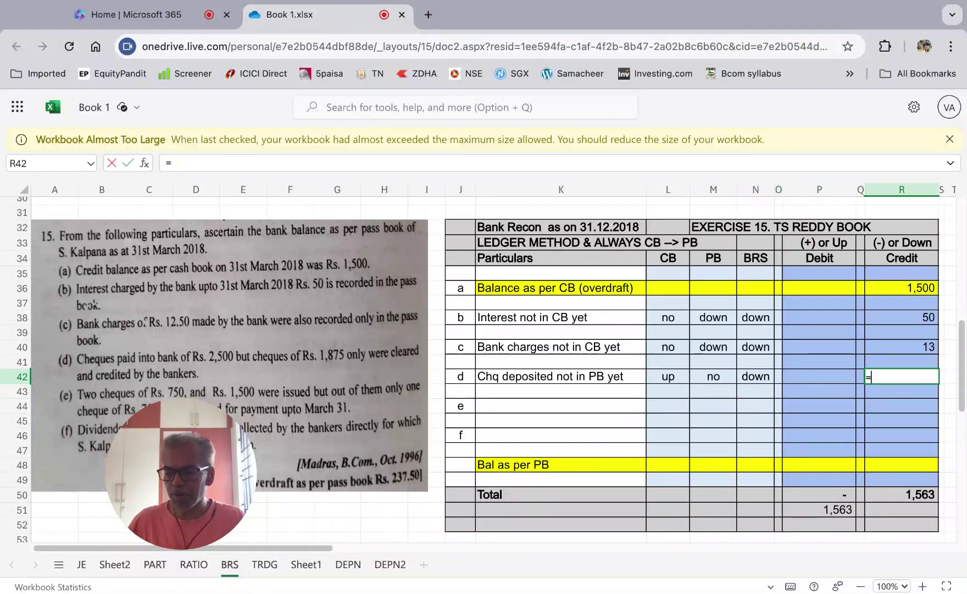
text(2500-1875)
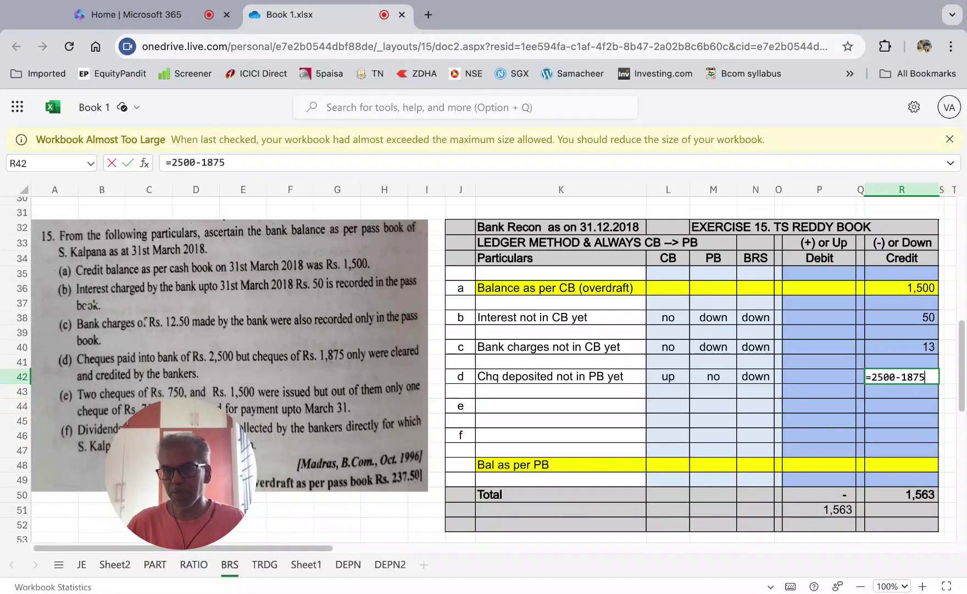
key(Return)
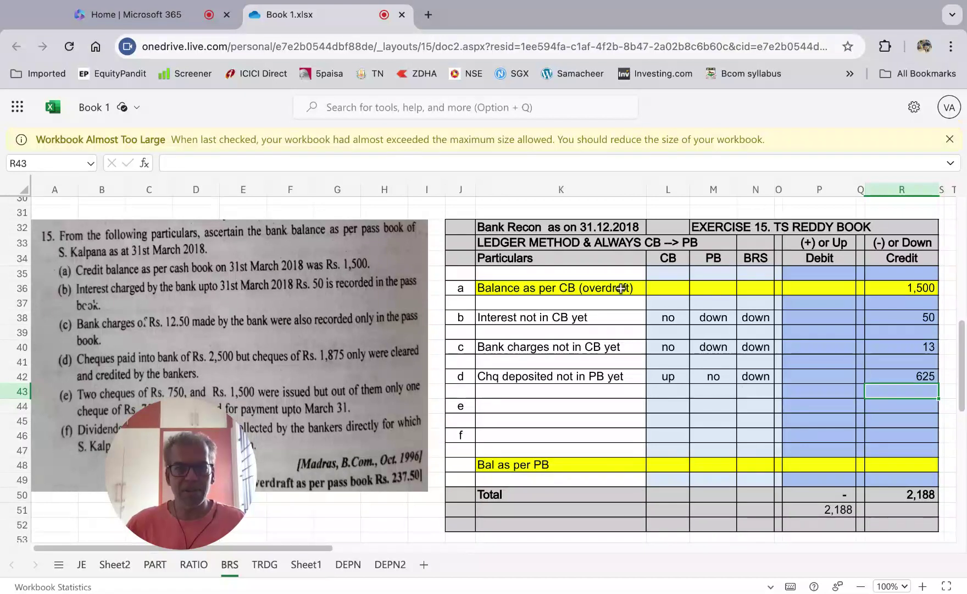
drag(197, 512, 448, 294)
click(436, 294)
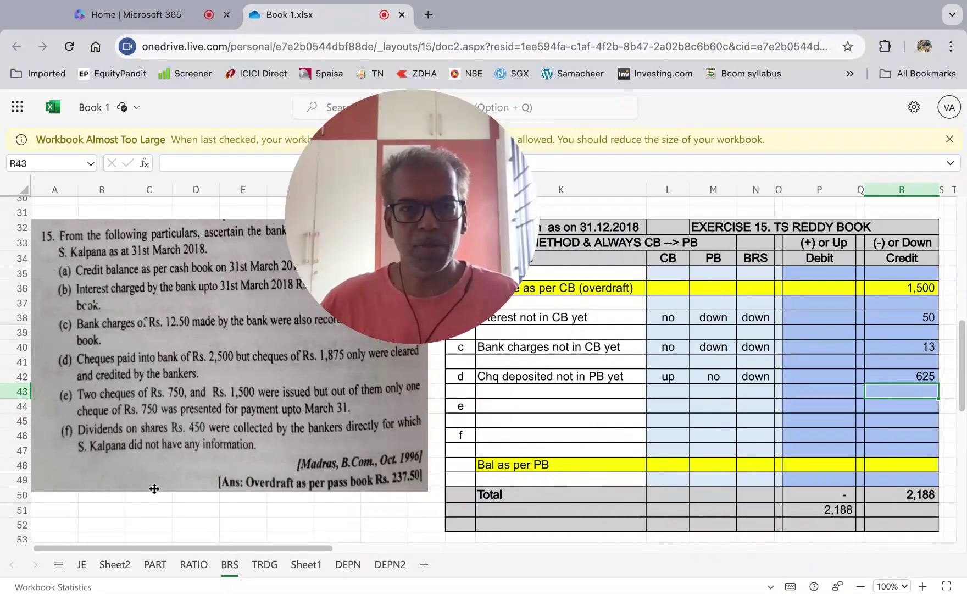
click(180, 424)
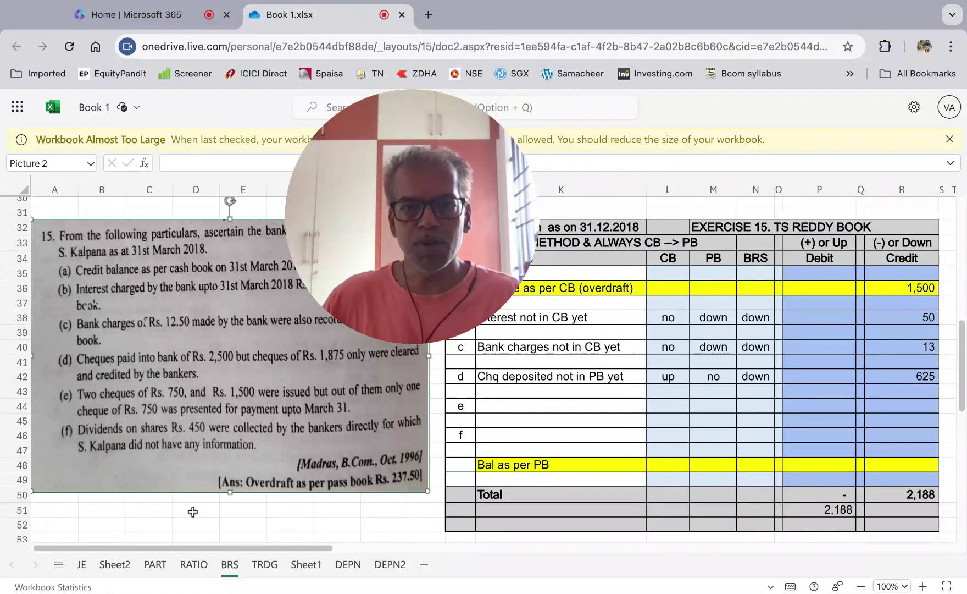
Enter "Chq issued but not in PB" as the particulars of item e in K44.
click(506, 408)
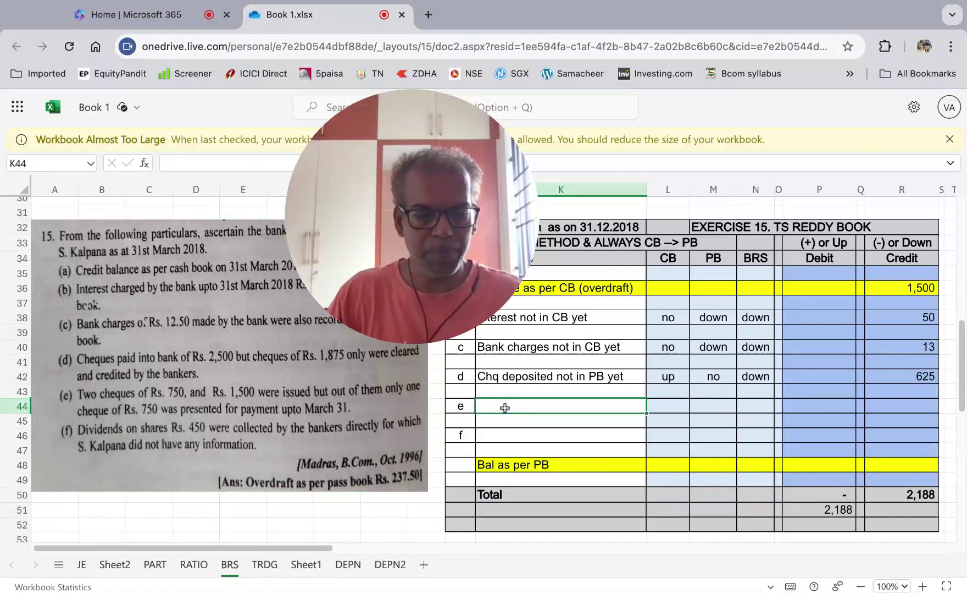
text(Chq )
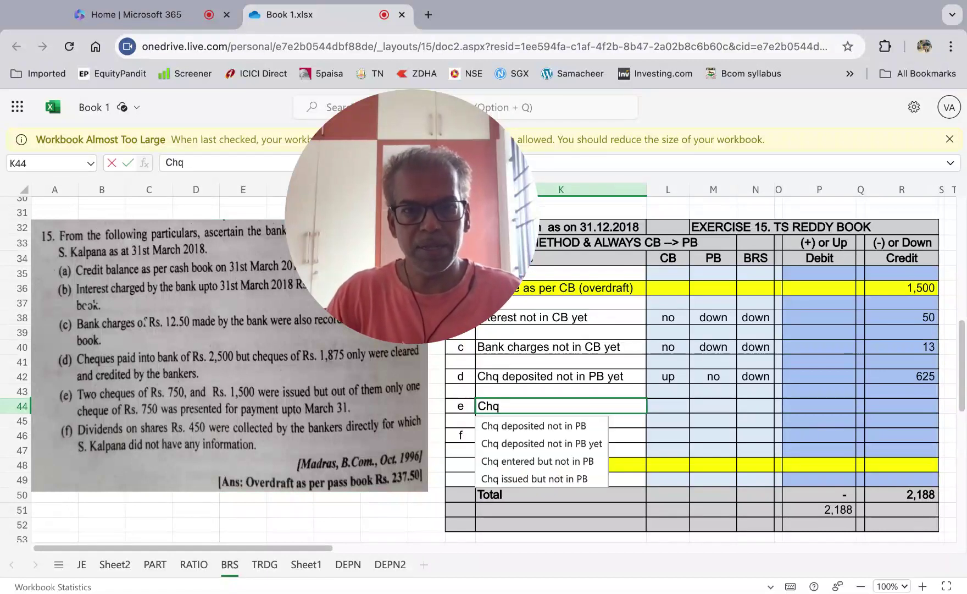
text(issued but not in PB)
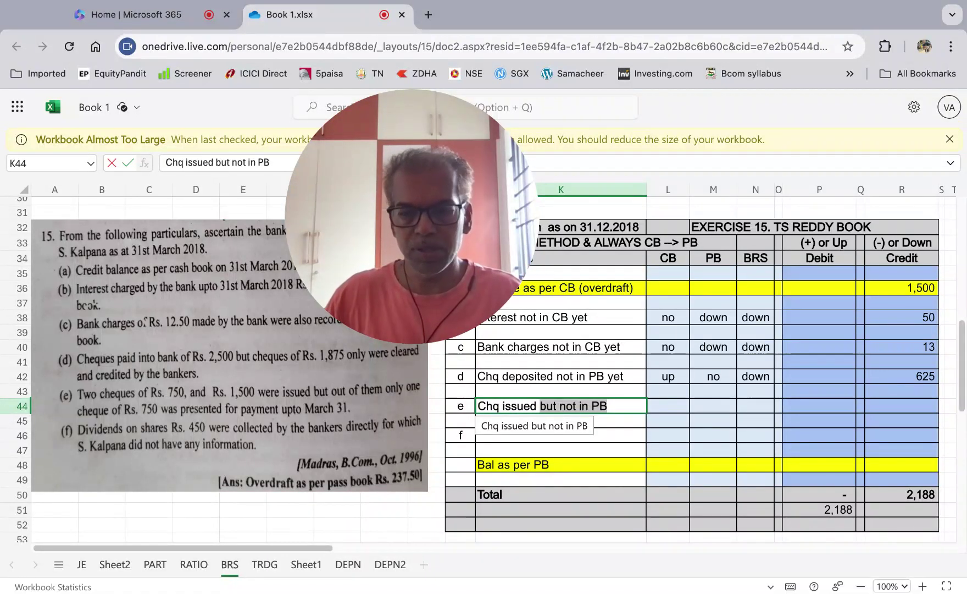
key(Return)
Fill the issued cheque row's effects with "down" for CB, "no" for PB and "up" for BRS.
key(Up)
key(Right)
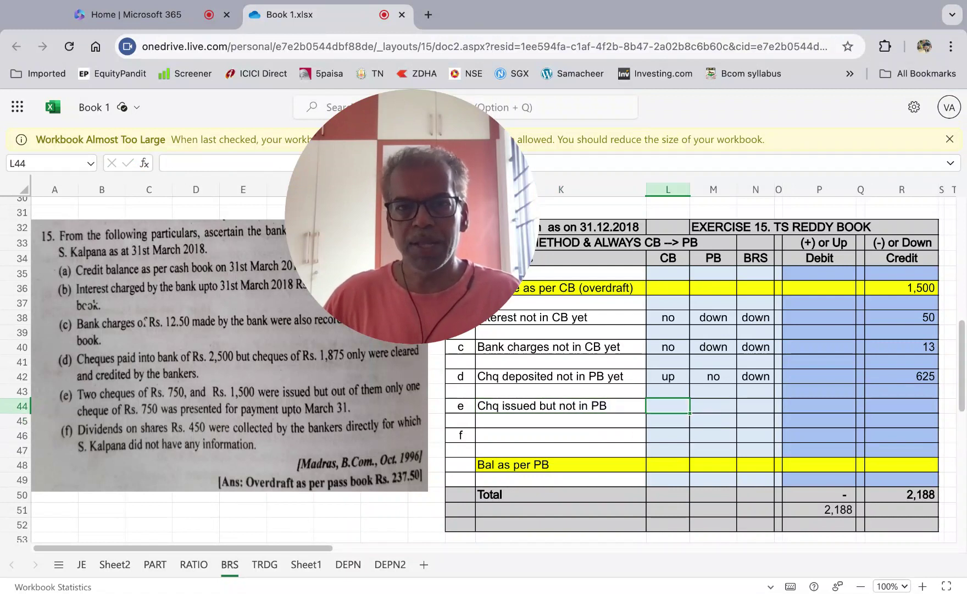
text(down)
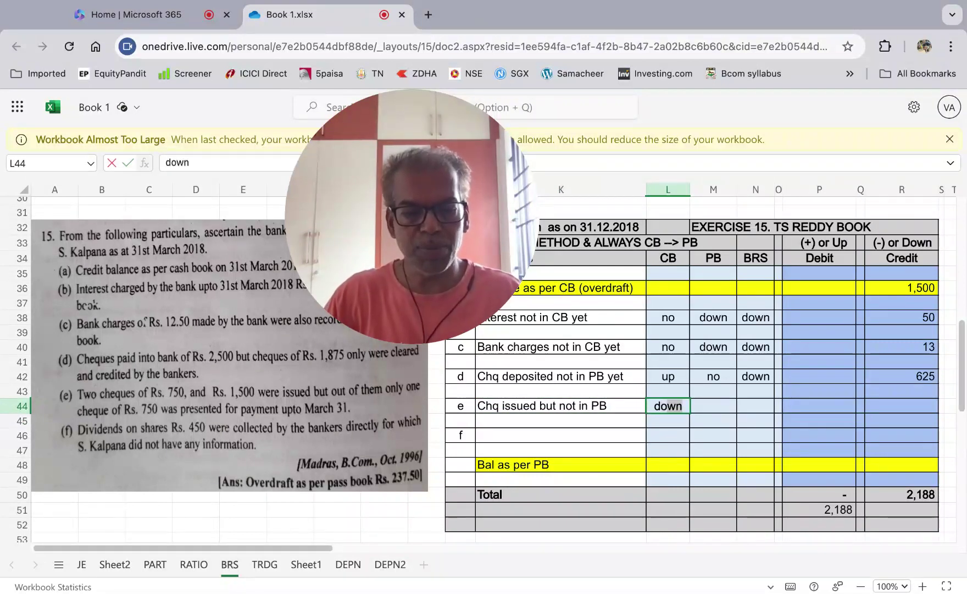
key(Tab)
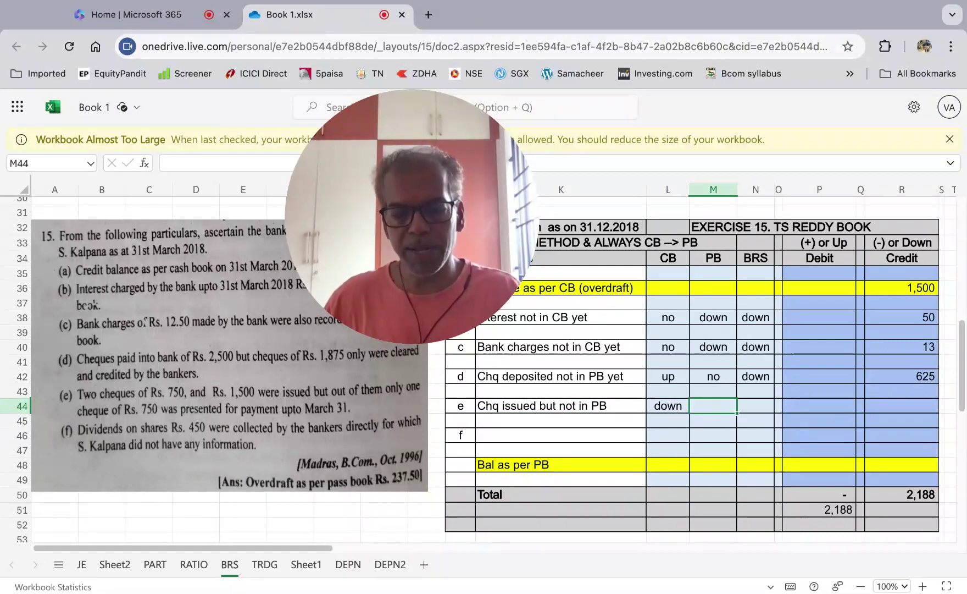
text(no)
key(Tab)
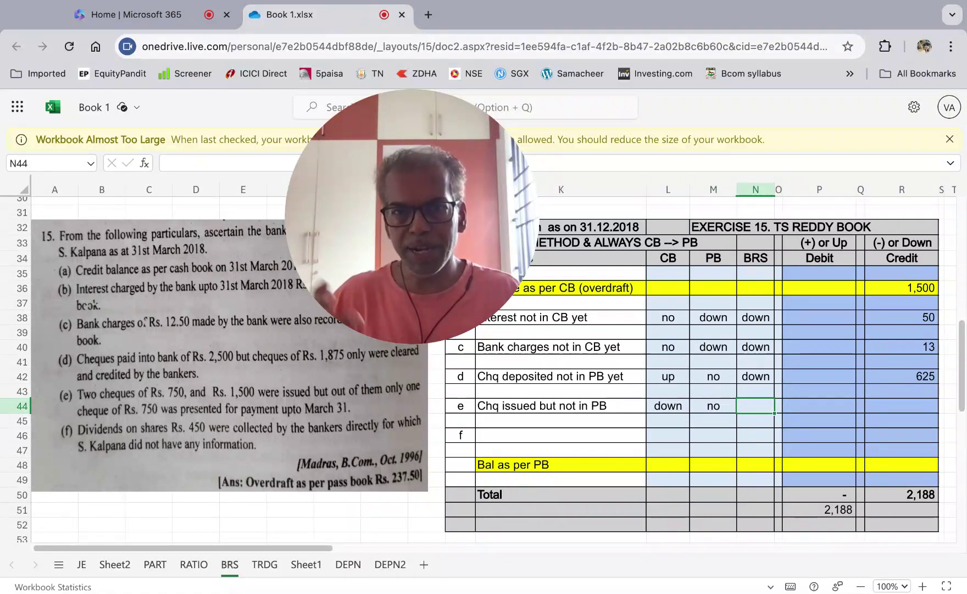
text(up)
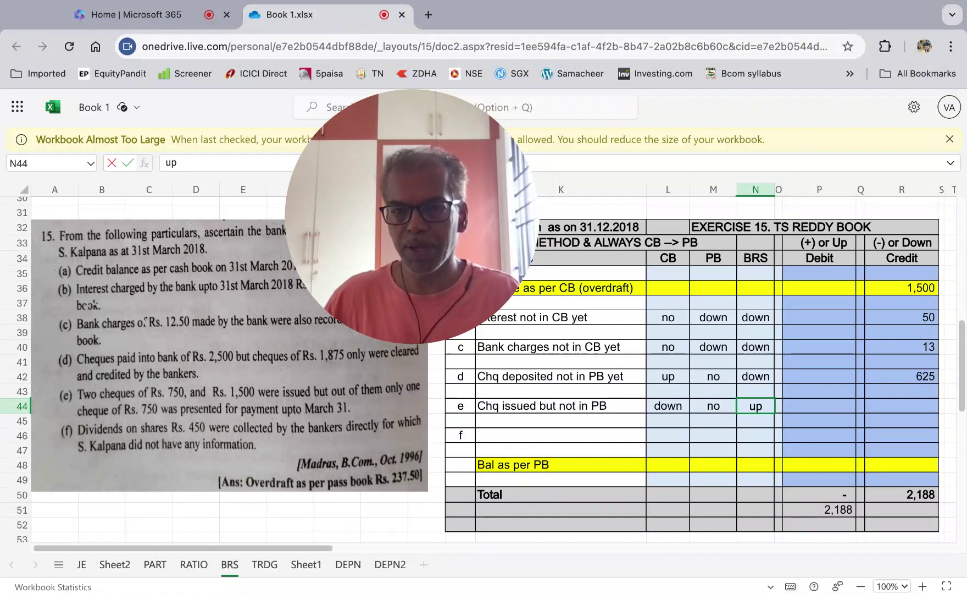
key(Return)
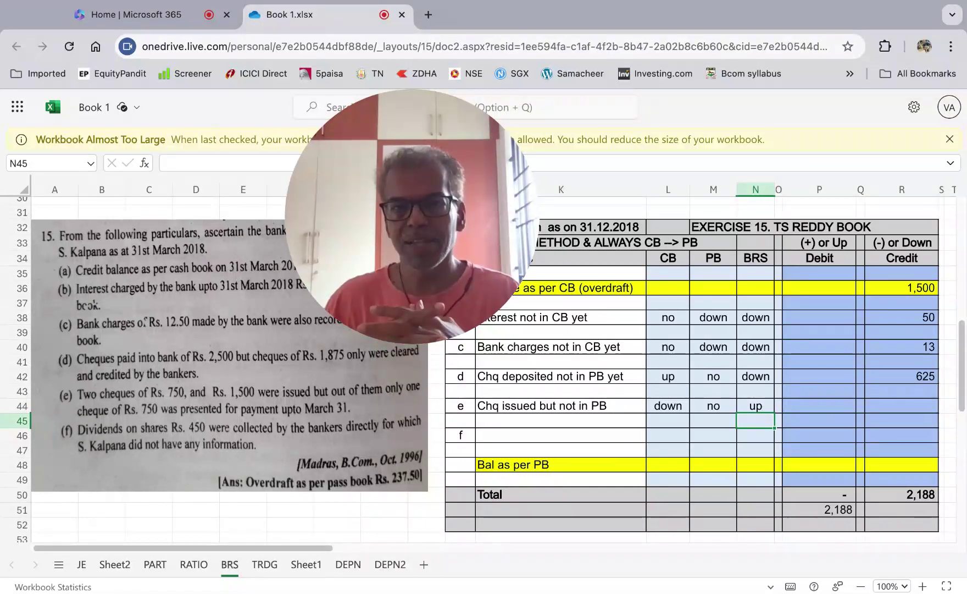
Enter 1500 as the debit amount of the issued cheque row in P44.
key(Up)
key(Left)
key(Left)
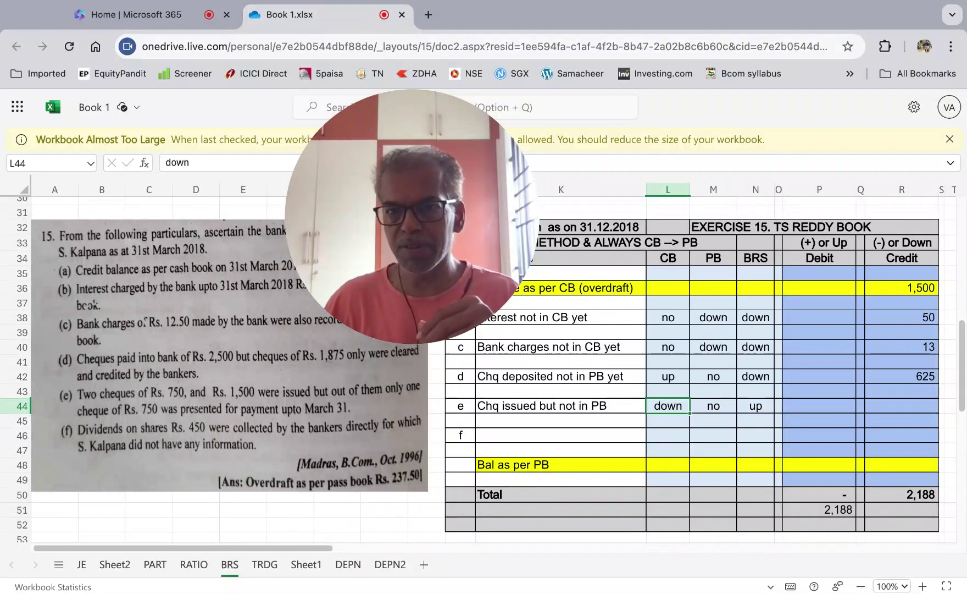
key(Right)
key(Right)
key(Right)
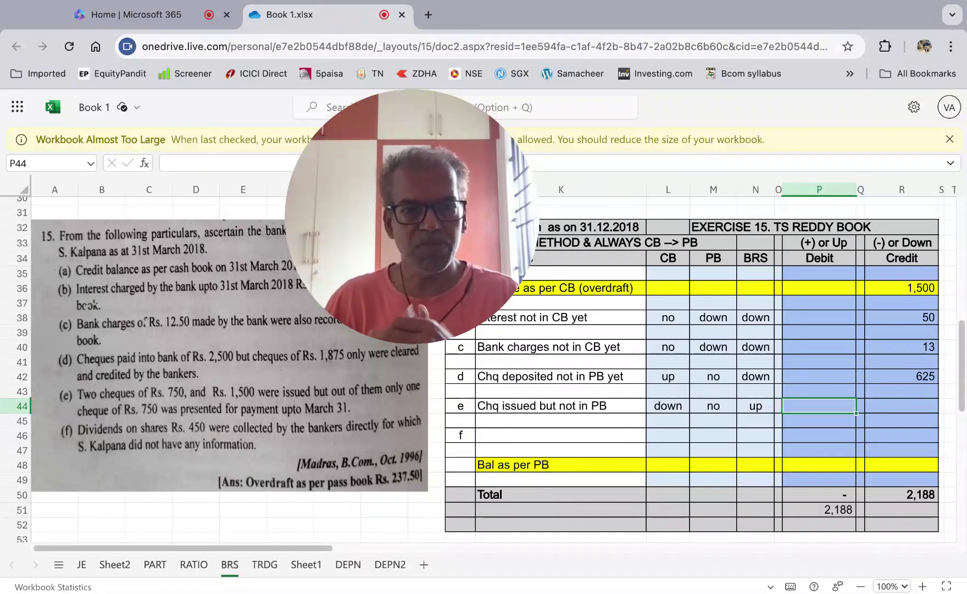
text(1500)
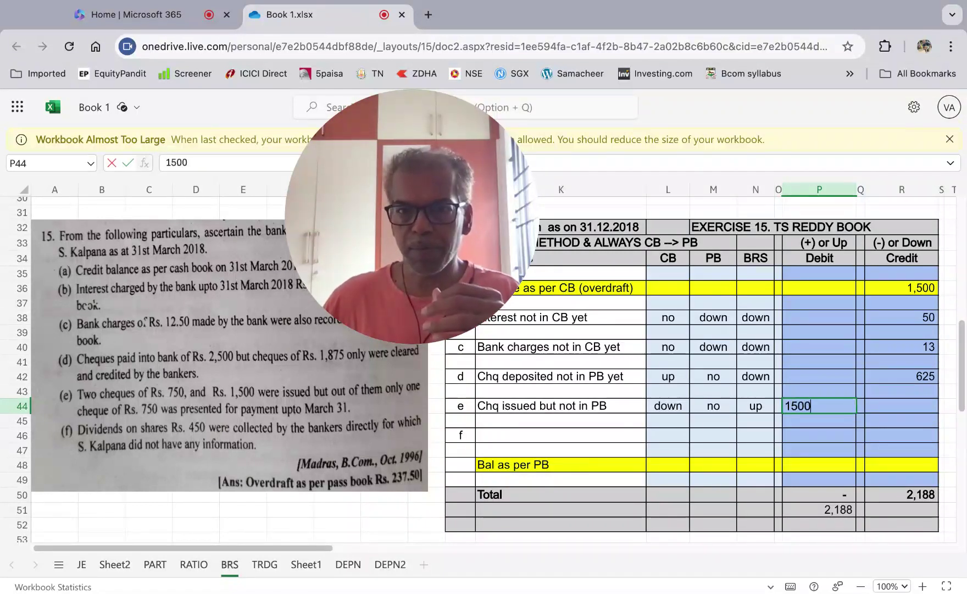
key(Return)
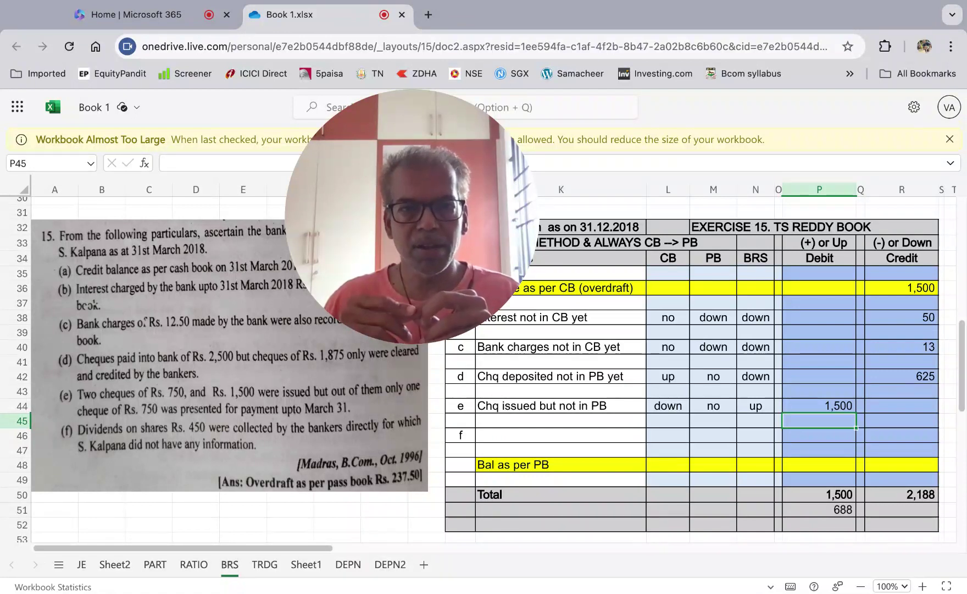
Enter "Dividend income direct credit" as the particulars of item f in K46.
key(Down)
key(Left)
key(Left)
key(Left)
key(Left)
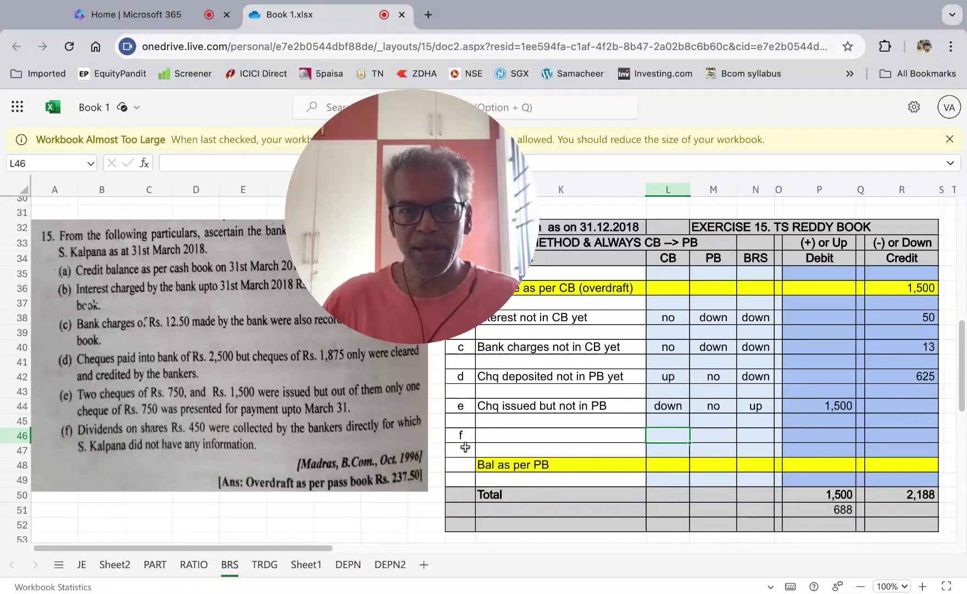
click(485, 435)
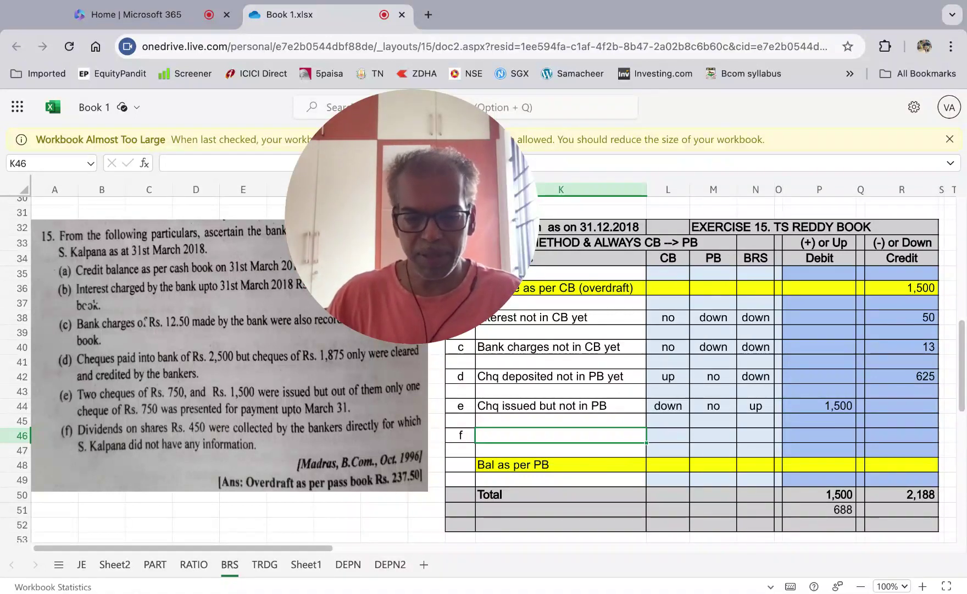
text(Dividend inco)
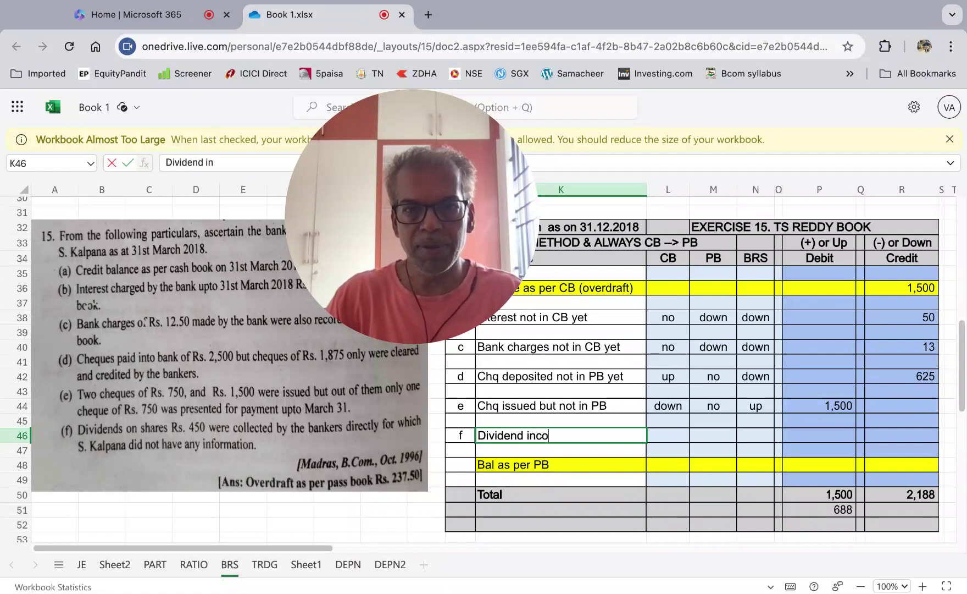
text(me direct c)
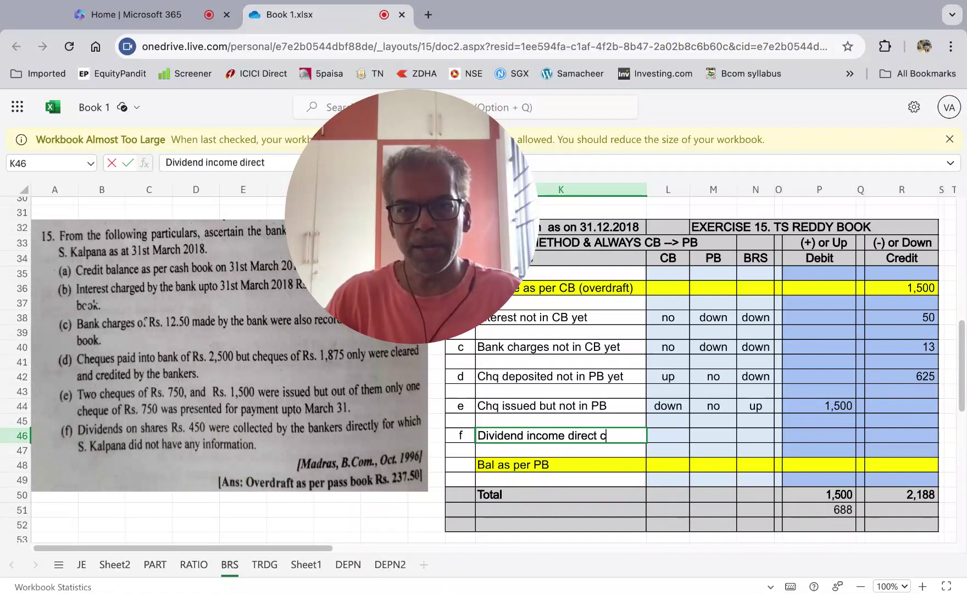
text(redit)
key(Return)
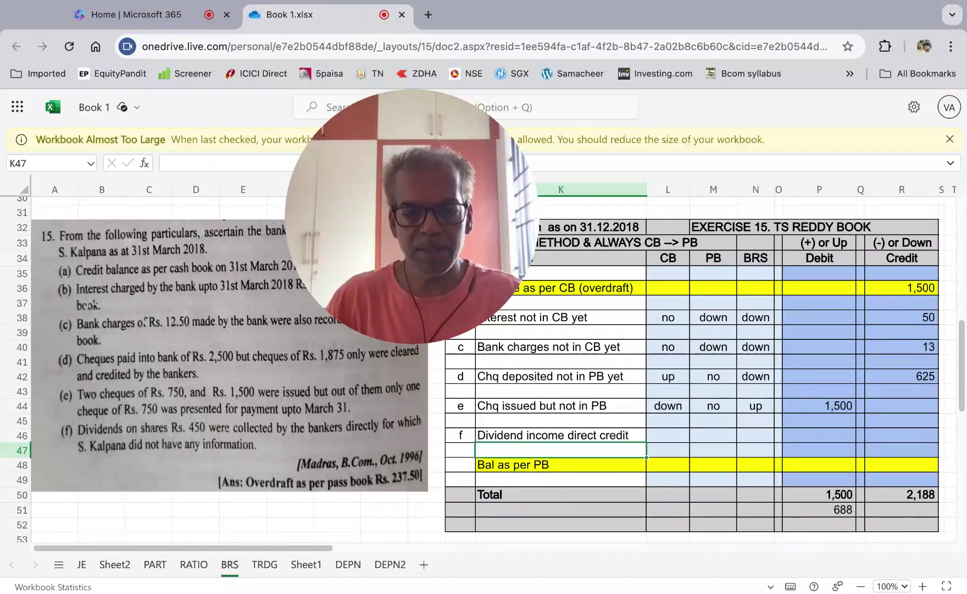
Continue the dividend item's particulars in K47 with "in PB but not in CB".
text(inBP)
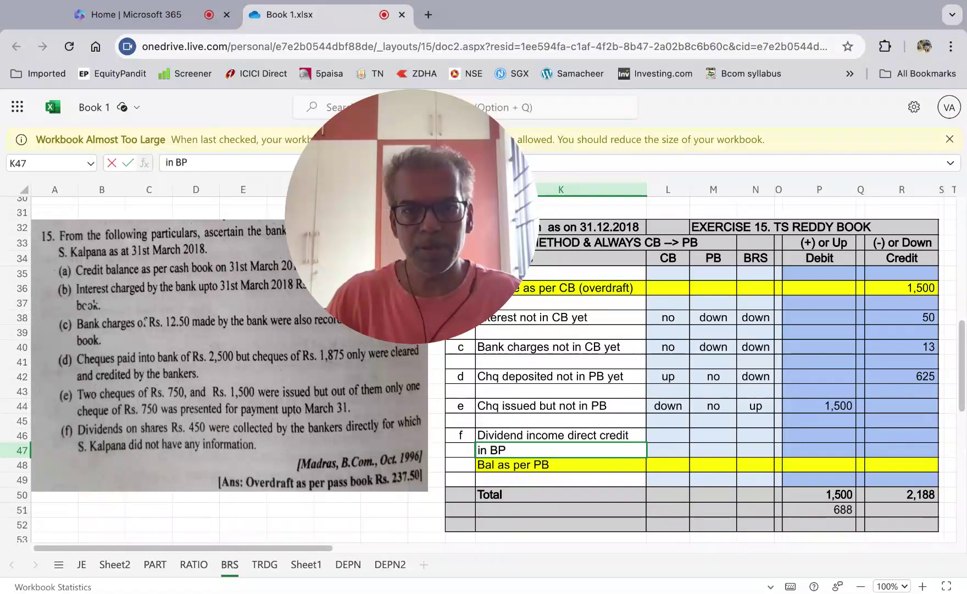
key(BackSpace)
key(BackSpace)
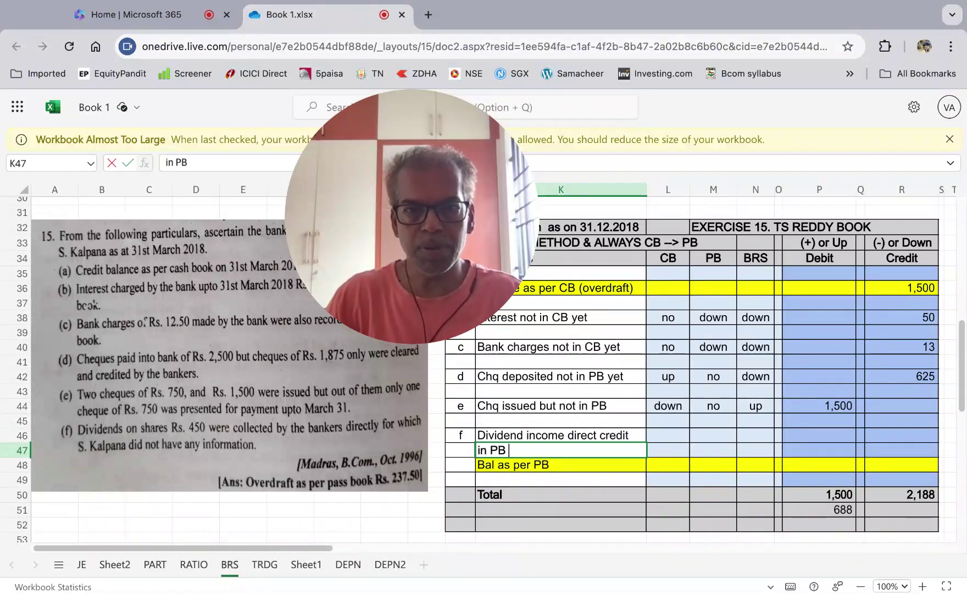
text(PB but not in )
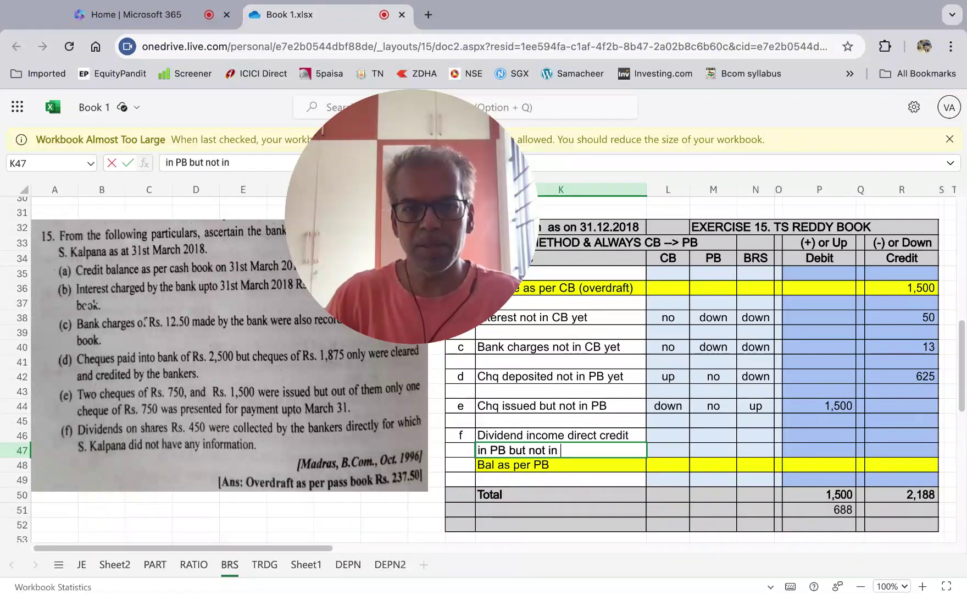
text(CB)
key(Return)
key(Up)
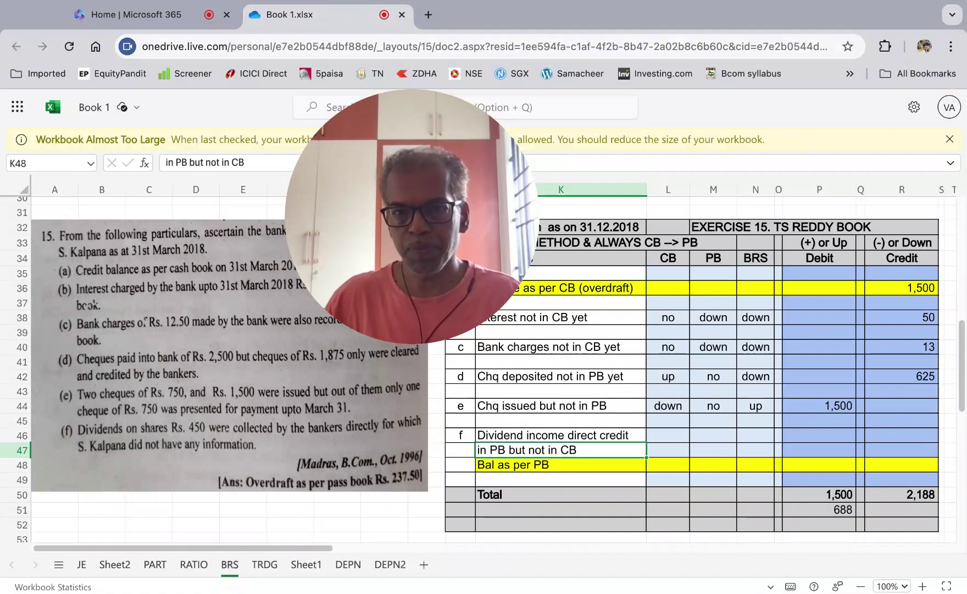
Fill the dividend row's effects with "no" for CB, "up" for PB and "up" for BRS.
key(Right)
click(668, 435)
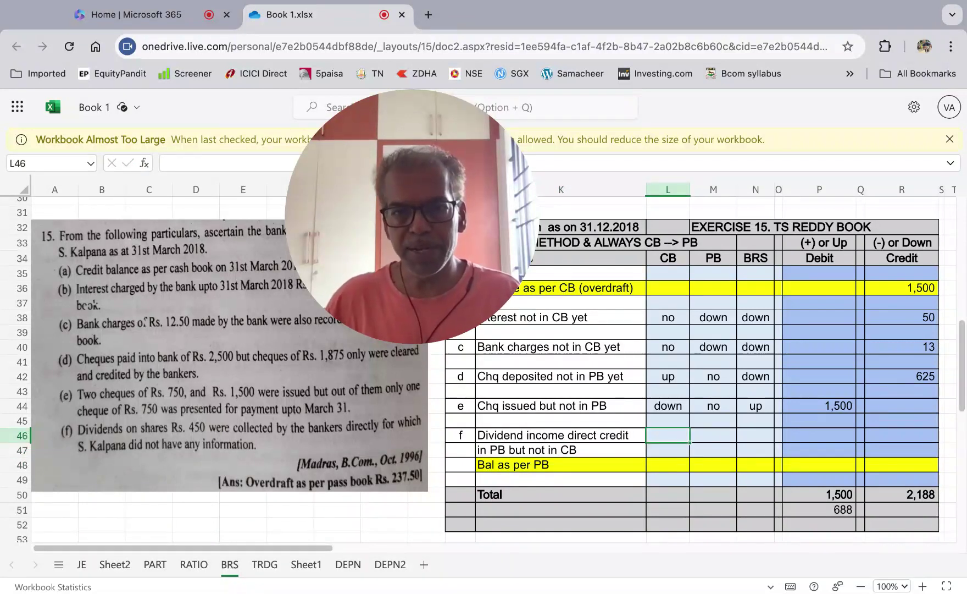
text(no)
key(Right)
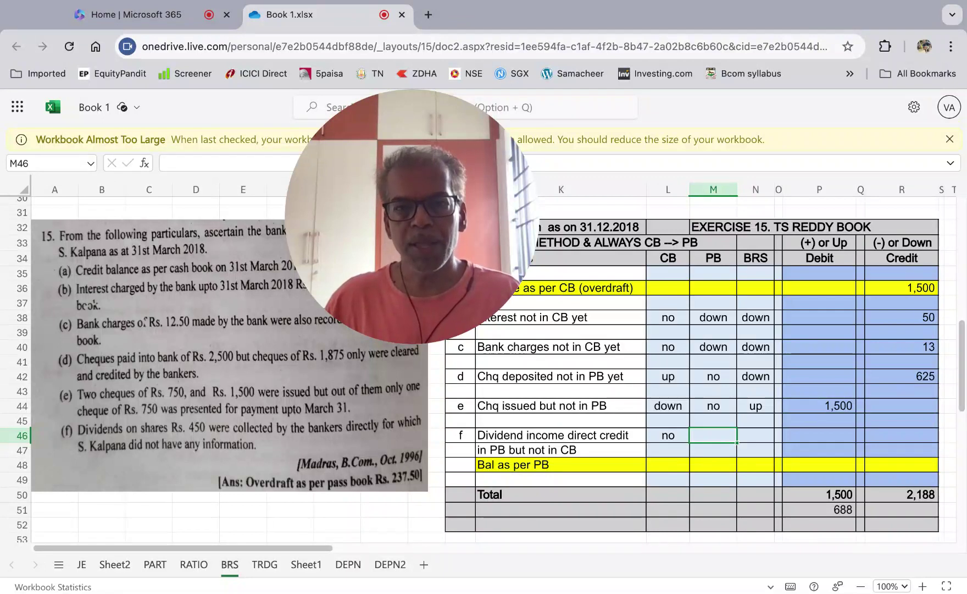
text(up)
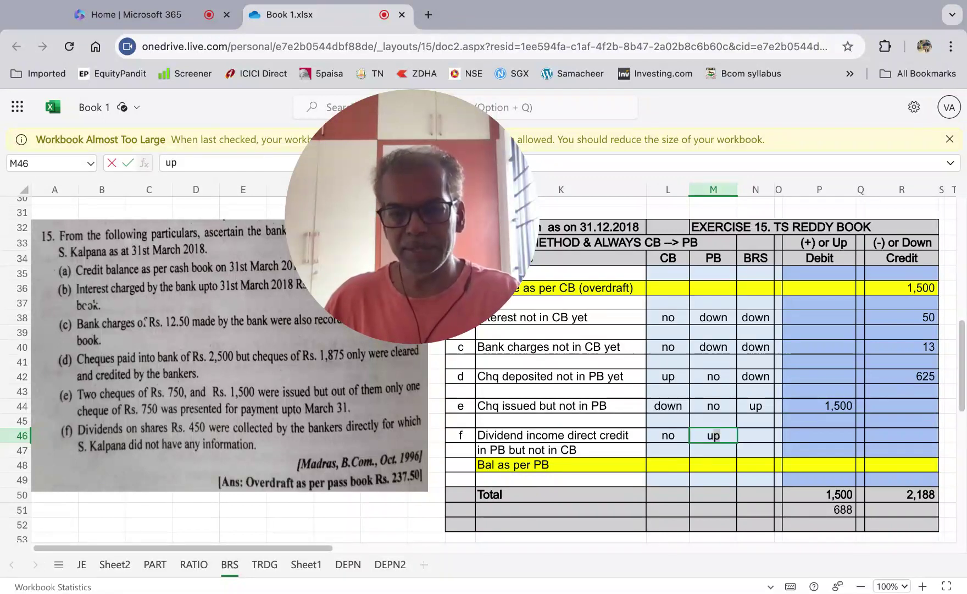
key(Right)
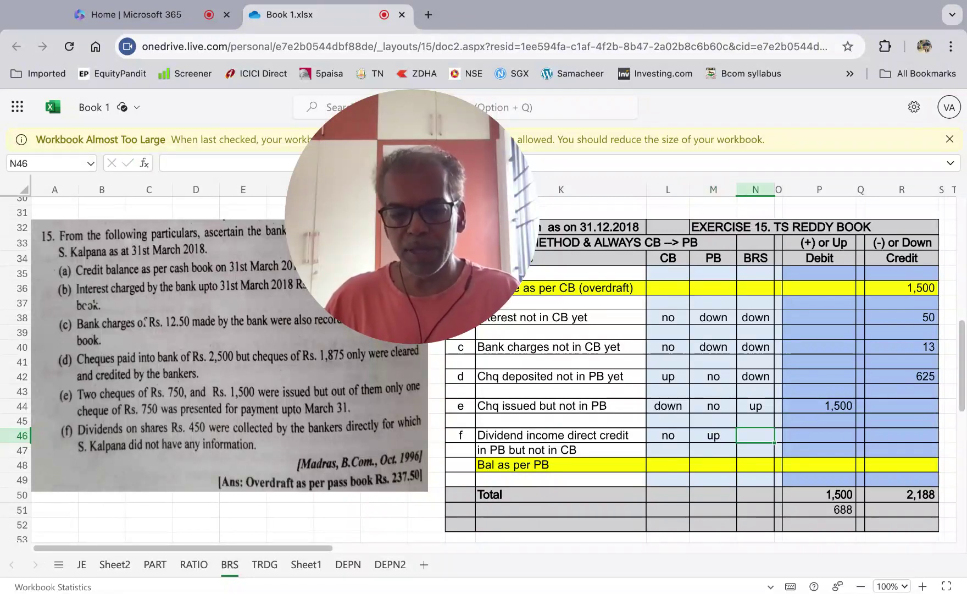
text(up)
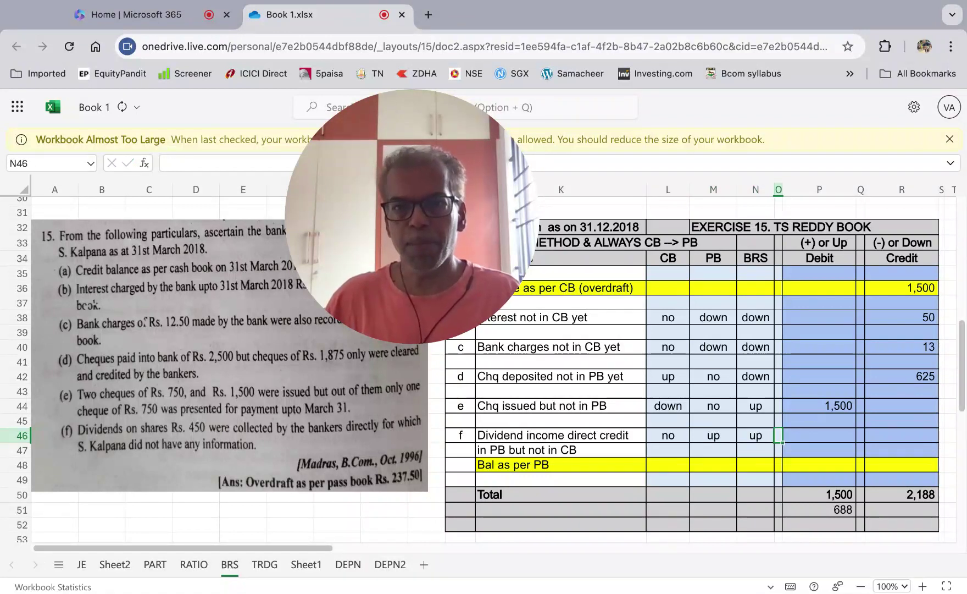
key(Right)
key(Left)
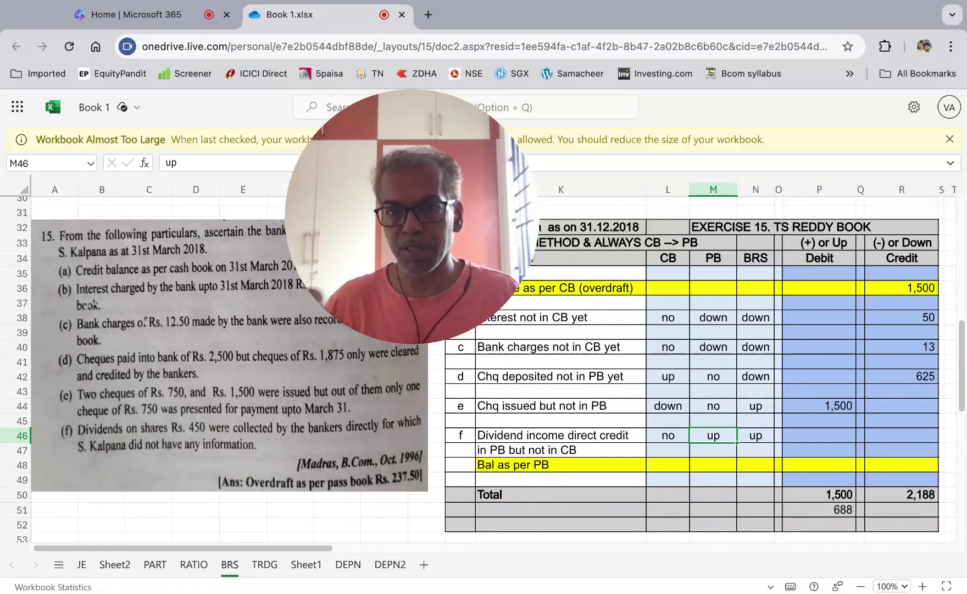
Enter 450 as the debit amount of the dividend row in P46.
key(Right)
key(Right)
key(Right)
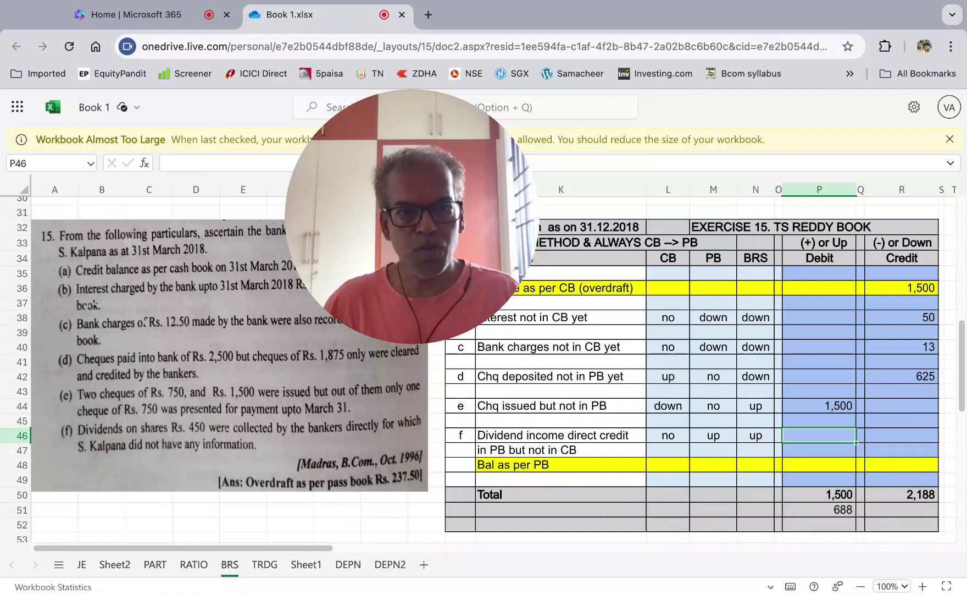
text(450)
key(Return)
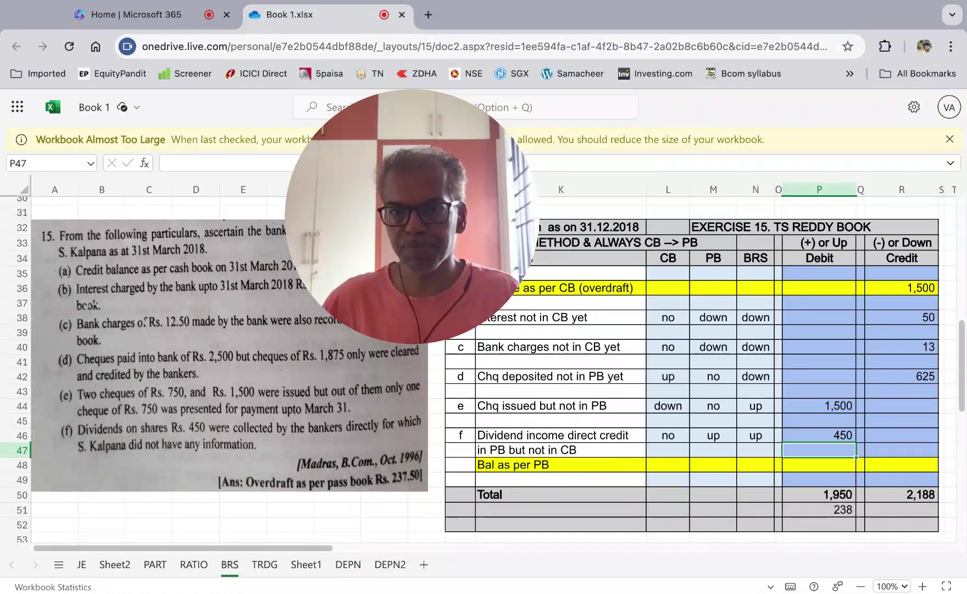
Move the pass book balance and total block J48:R52 down two rows to start at J50.
scroll(498, 504, down, 2)
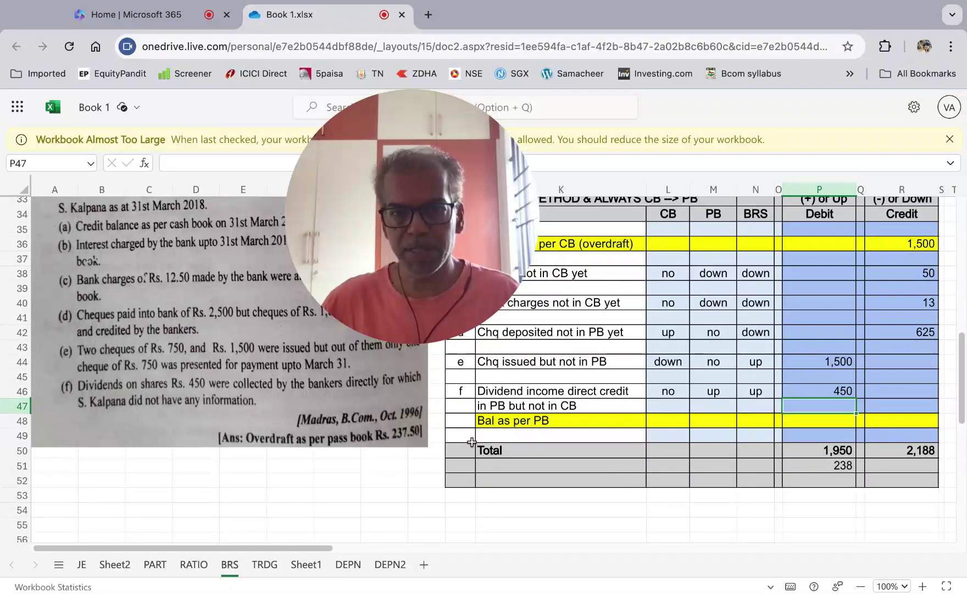
click(459, 424)
shift+click(897, 479)
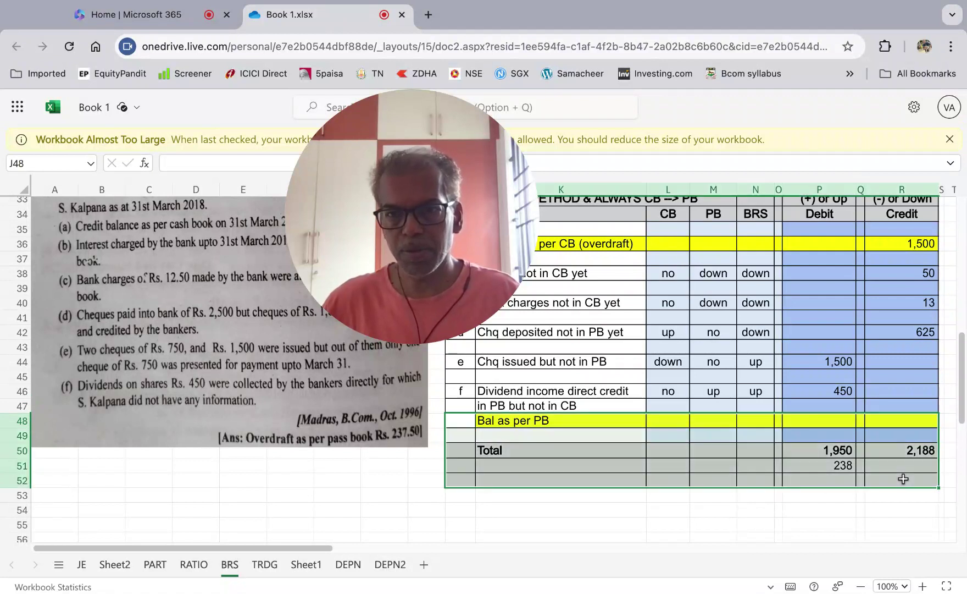
key(ctrl+c)
key(Down)
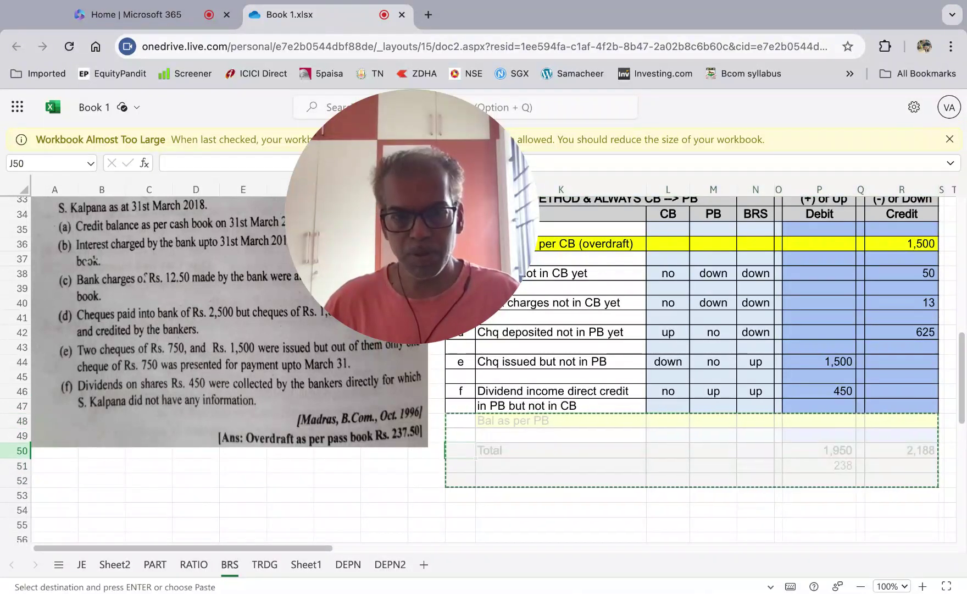
key(Return)
Copy the blank formatted row J45:R45 into rows 48 and 49 to fill the gap in the table.
key(Up)
key(Up)
key(Up)
key(Up)
key(Up)
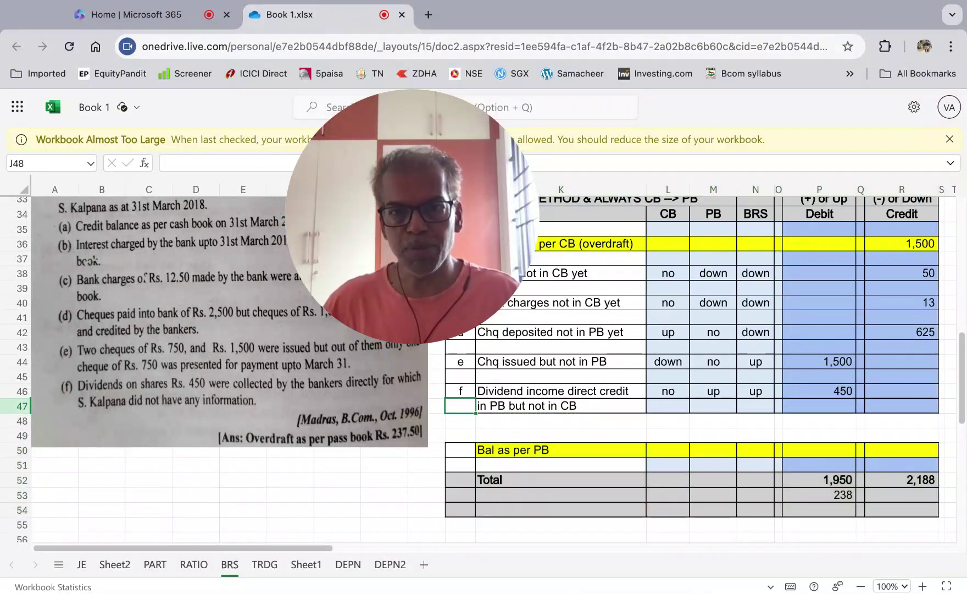
key(shift+Right)
key(shift+Right)
key(shift+Right)
key(shift+Right)
key(shift+Right)
key(shift+Right)
key(shift+Right)
key(shift+Right)
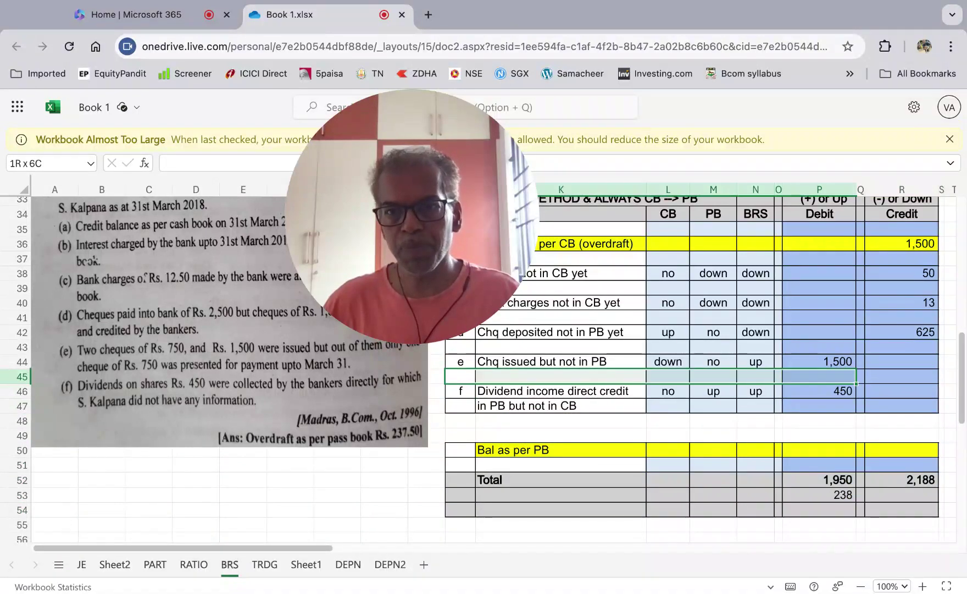
key(ctrl+c)
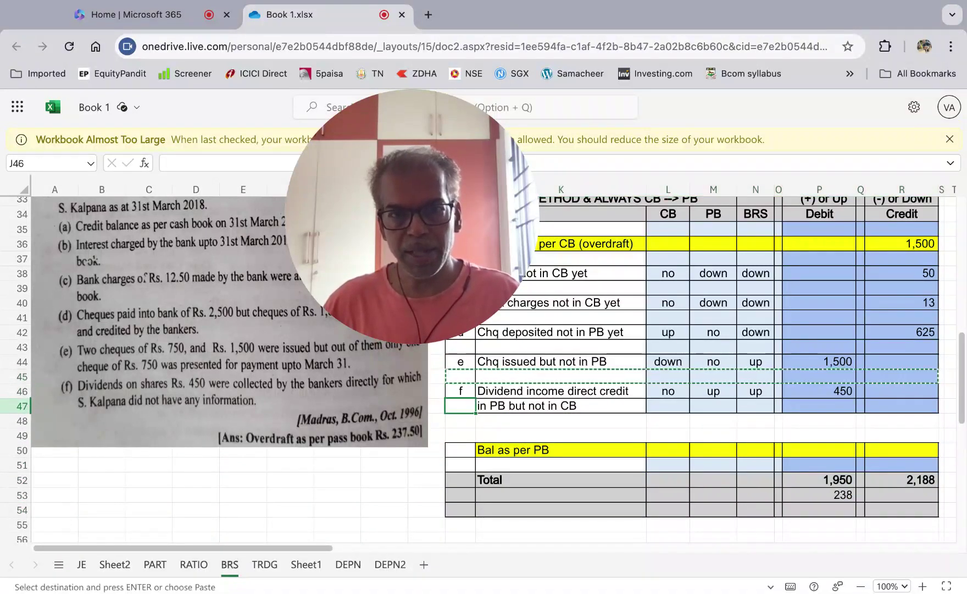
key(Down)
key(Down)
key(Down)
key(shift+Right)
key(shift+Right)
key(shift+Right)
key(shift+Right)
key(shift+Right)
key(shift+Right)
key(shift+Right)
key(shift+Right)
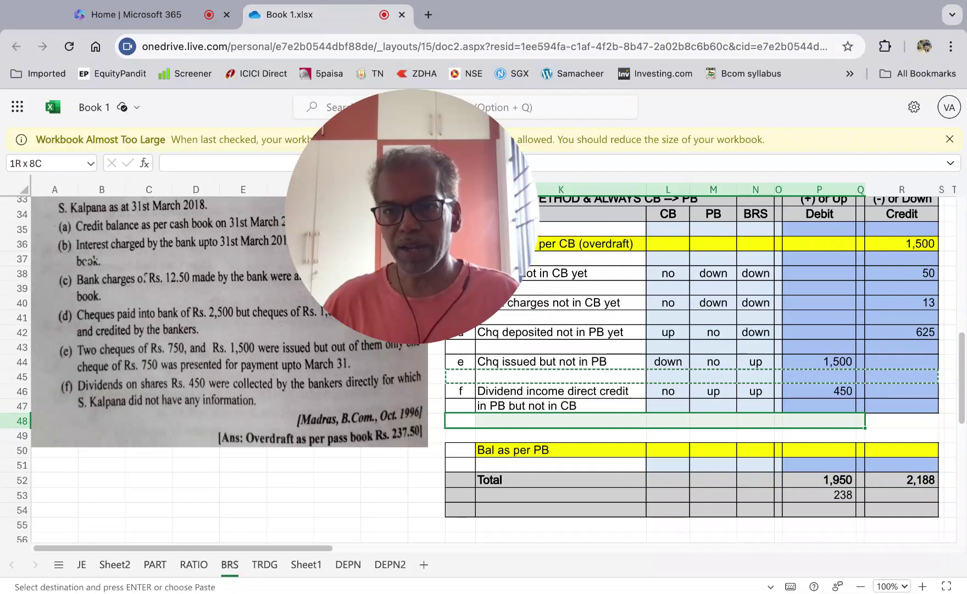
key(shift+Down)
key(Return)
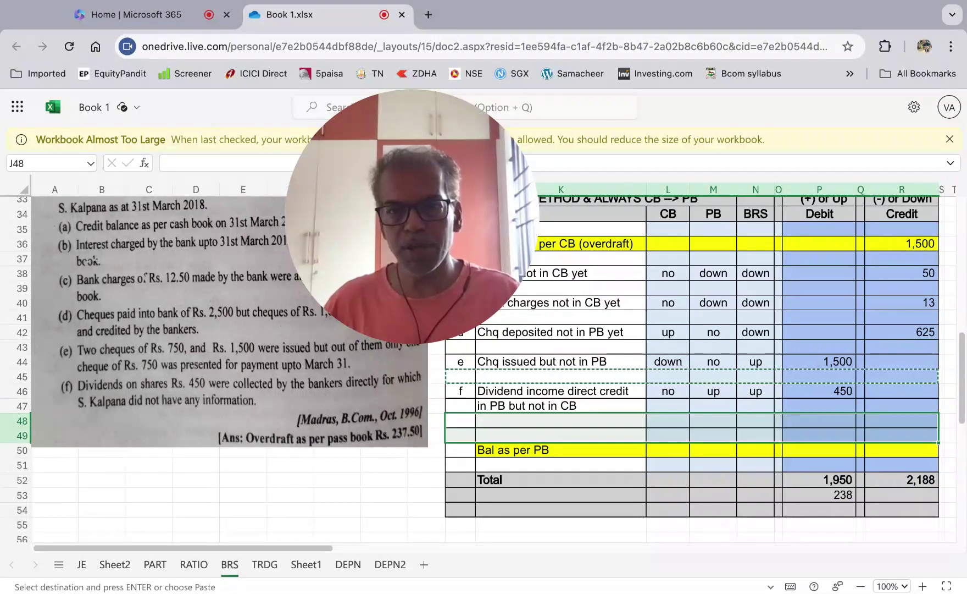
click(461, 406)
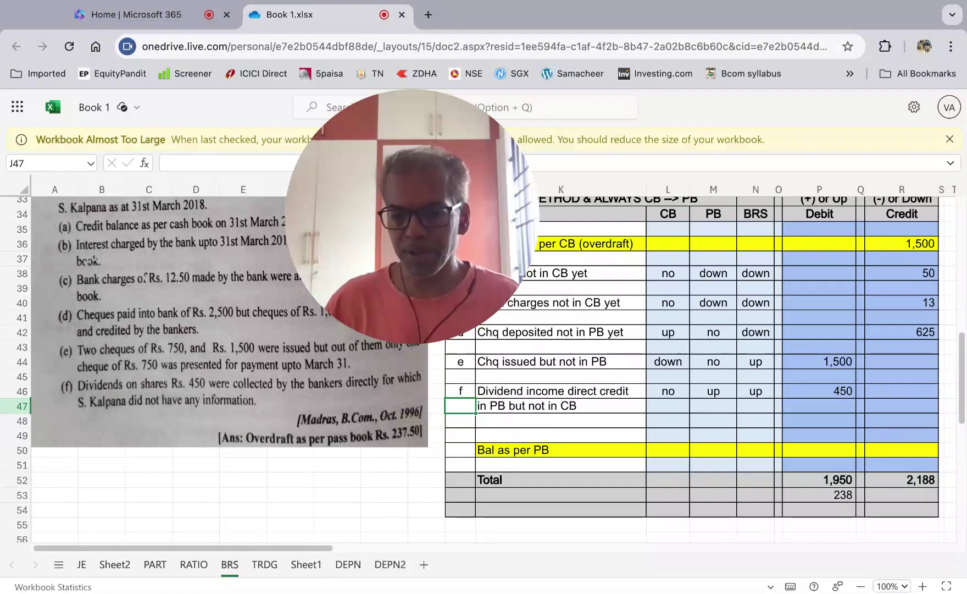
key(Right)
key(Right)
key(Right)
key(Right)
key(Right)
key(Right)
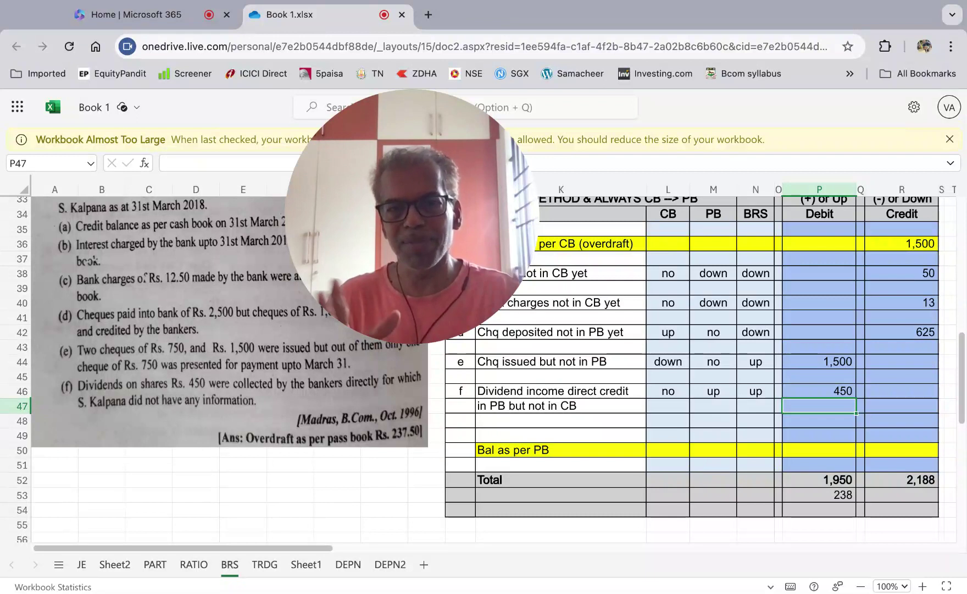
click(818, 390)
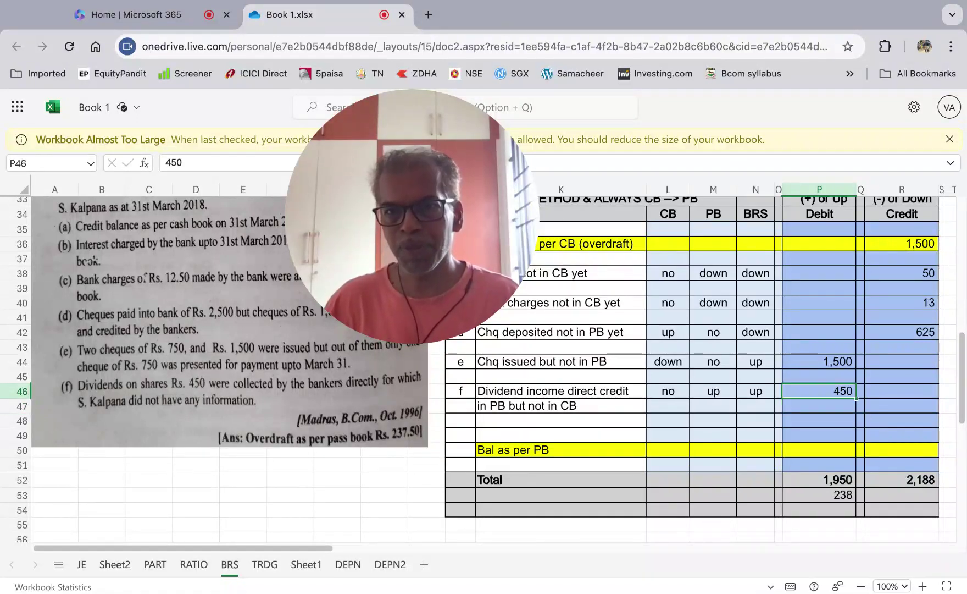
click(819, 228)
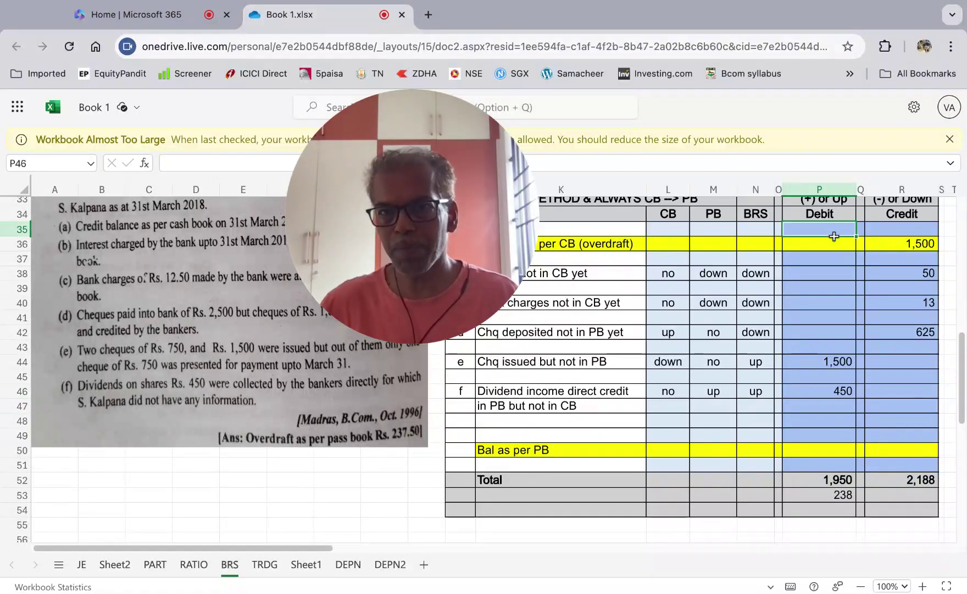
shift+click(909, 509)
mouse_move(443, 271)
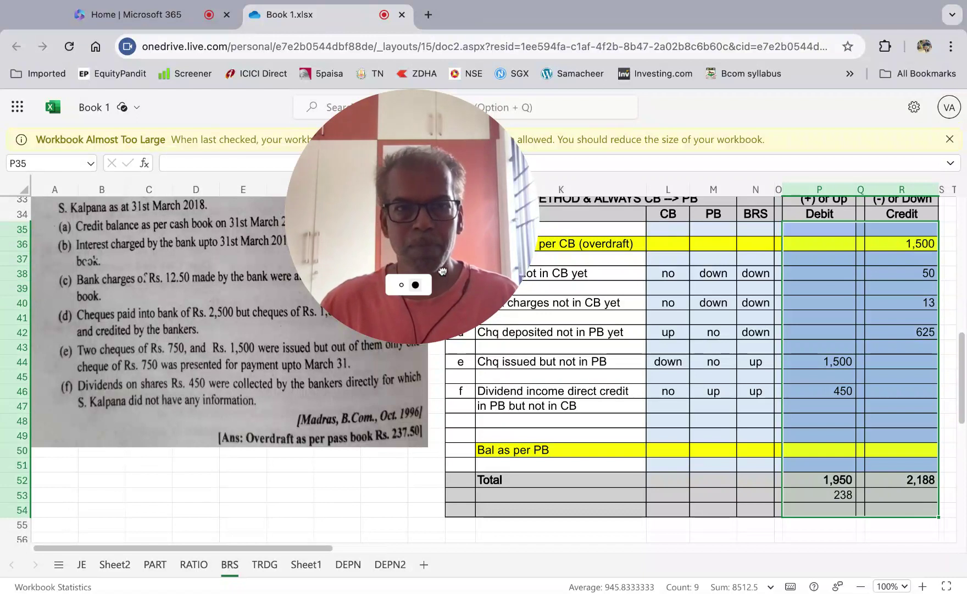
drag(376, 225, 184, 402)
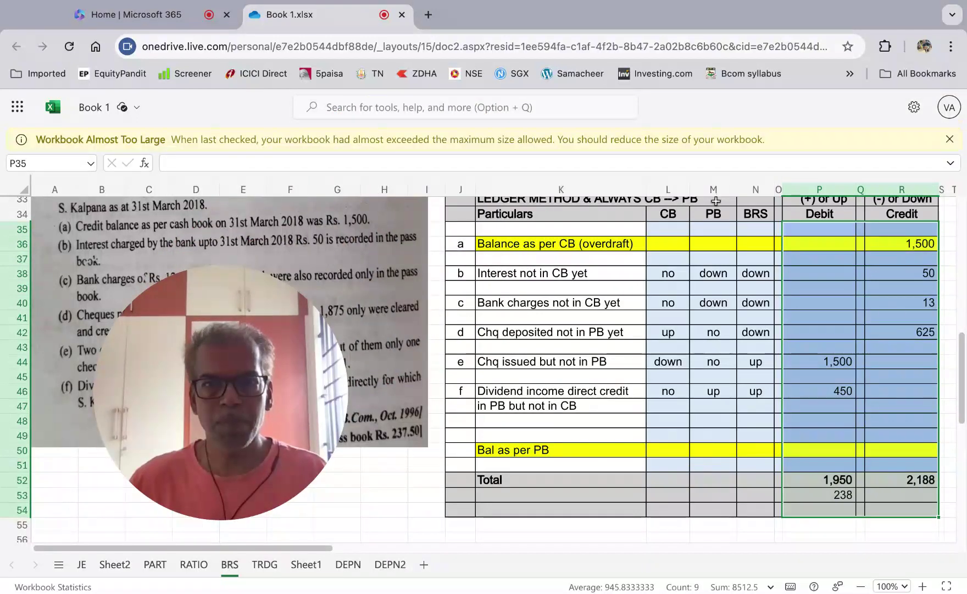
Dismiss the notice about the workbook being almost too large.
scroll(649, 265, up, 1)
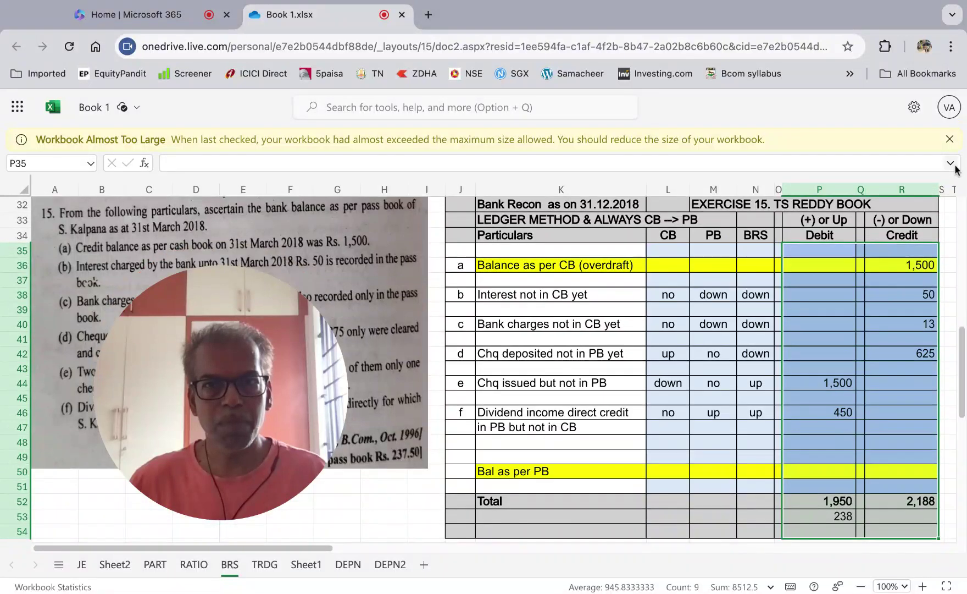
click(949, 139)
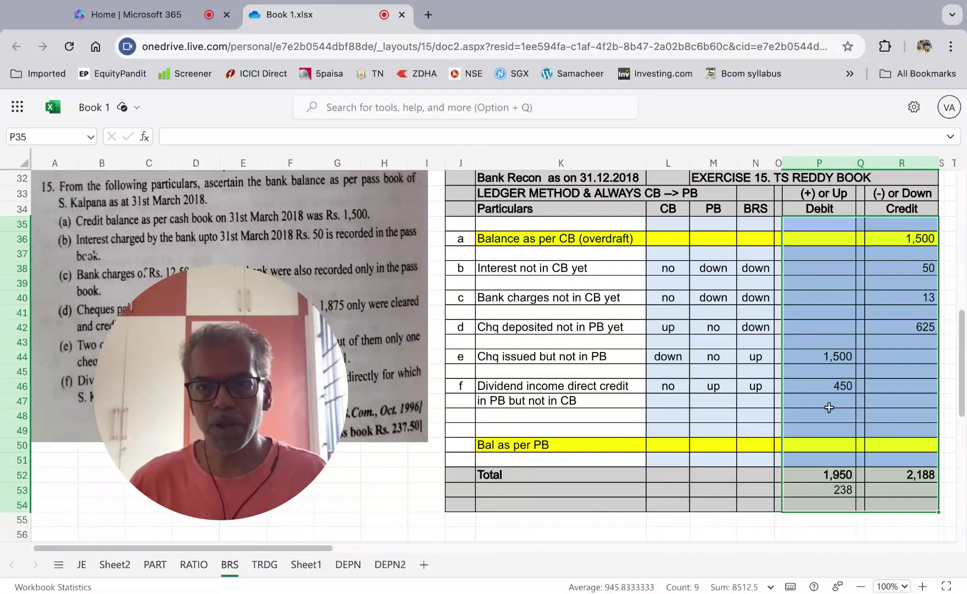
Examine the formulas behind the credit total in R52 and the difference between the totals in P53.
click(881, 481)
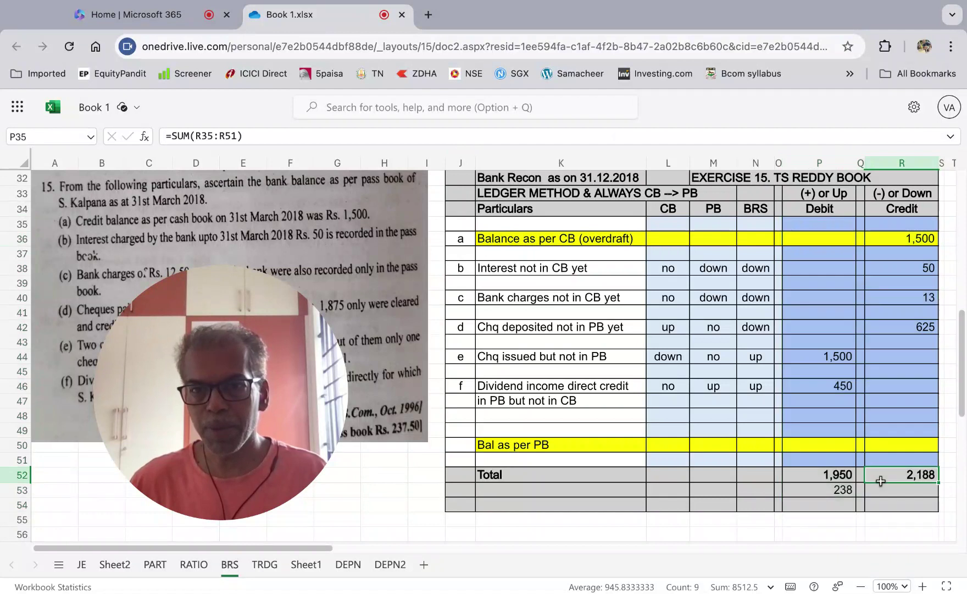
click(834, 489)
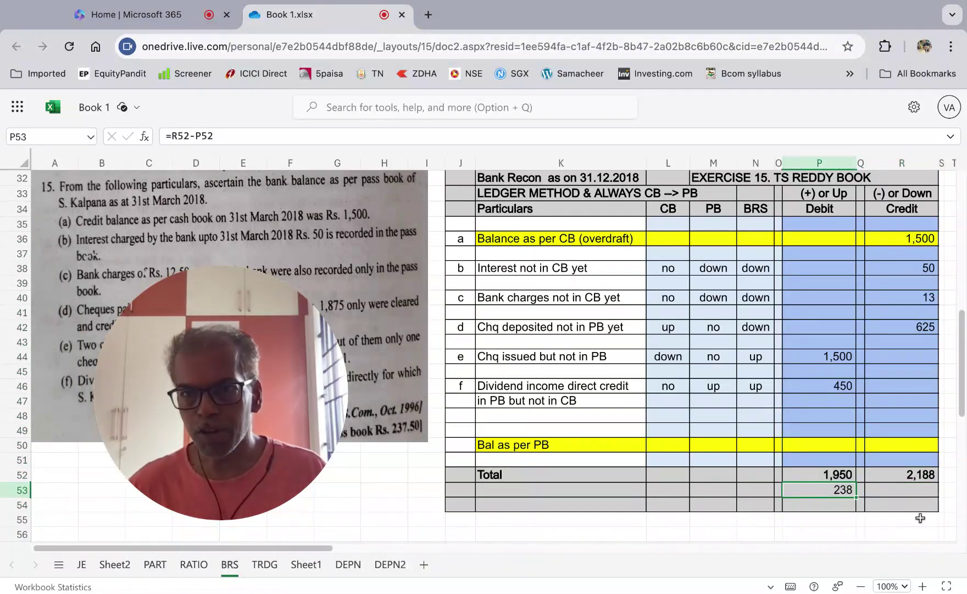
Enter 238 as the debit amount of the pass book balance in P50.
click(913, 476)
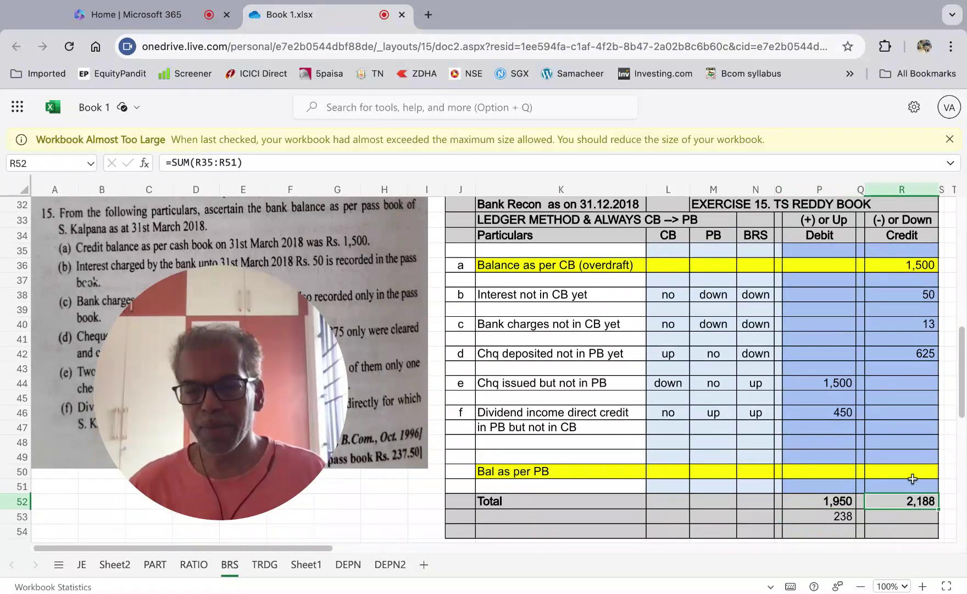
click(835, 504)
click(820, 472)
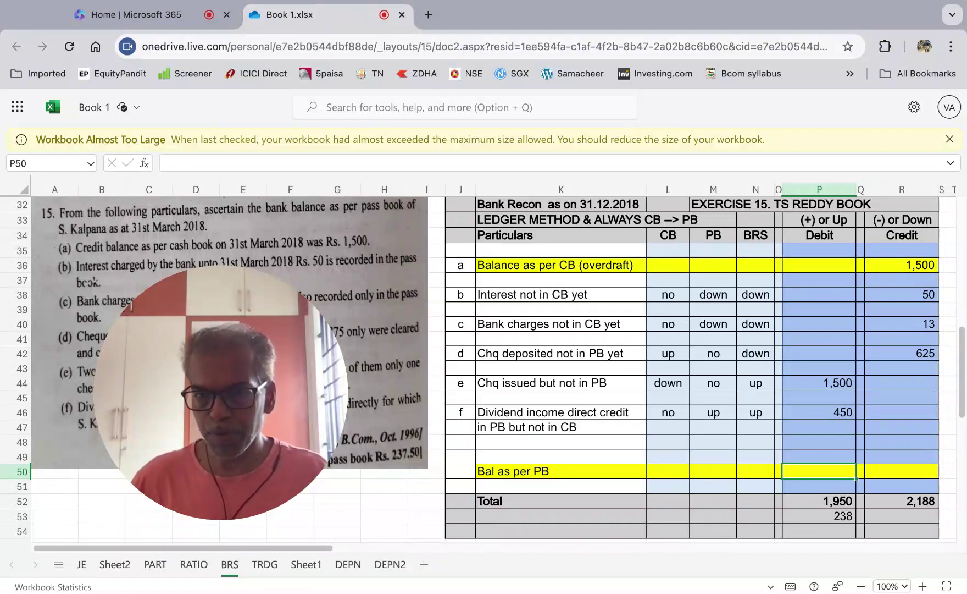
text(238)
key(Return)
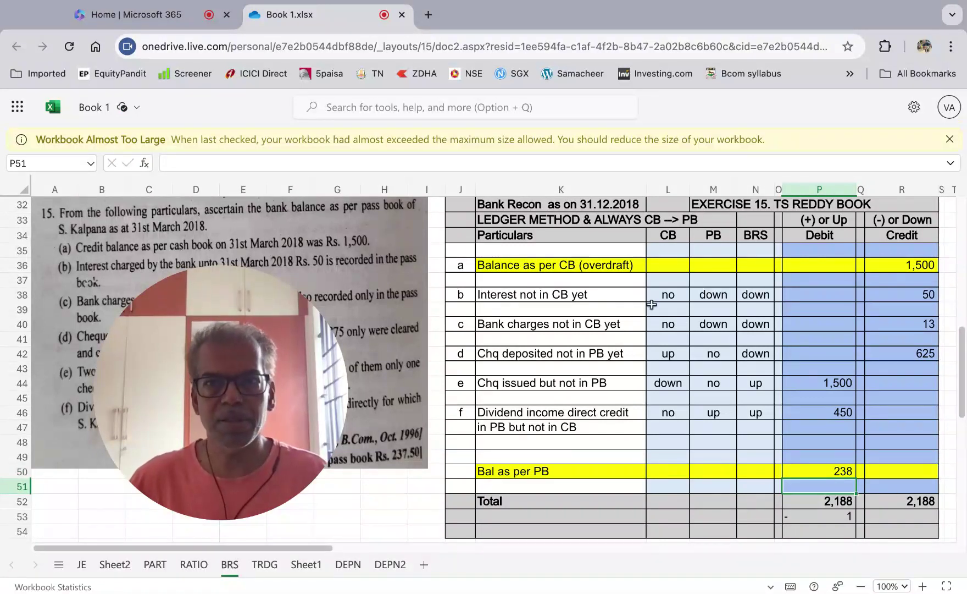
Switch to the expanded classic ribbon layout and apply the comma number style with two decimals to the debit and credit block P36:R54.
click(951, 140)
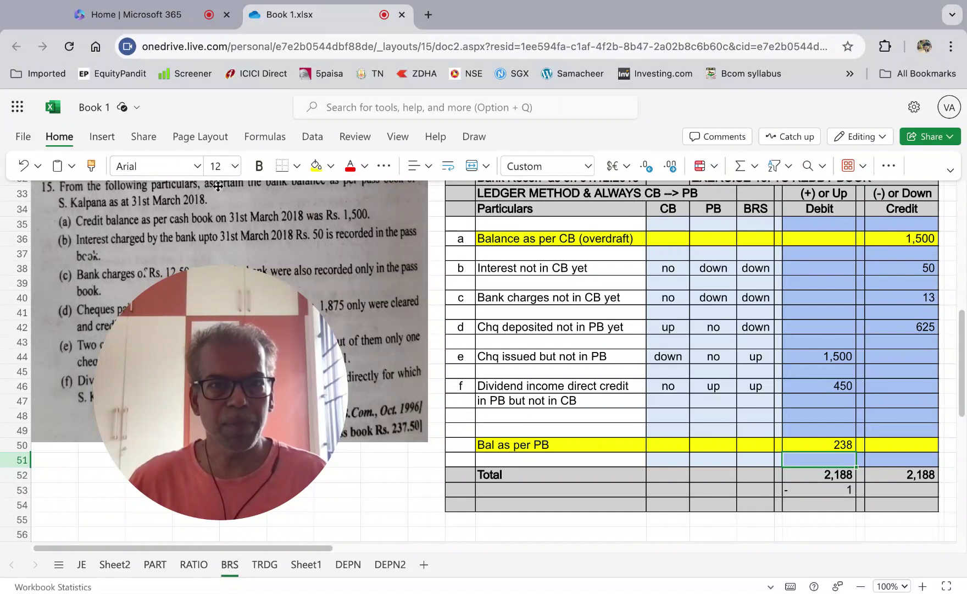
click(827, 234)
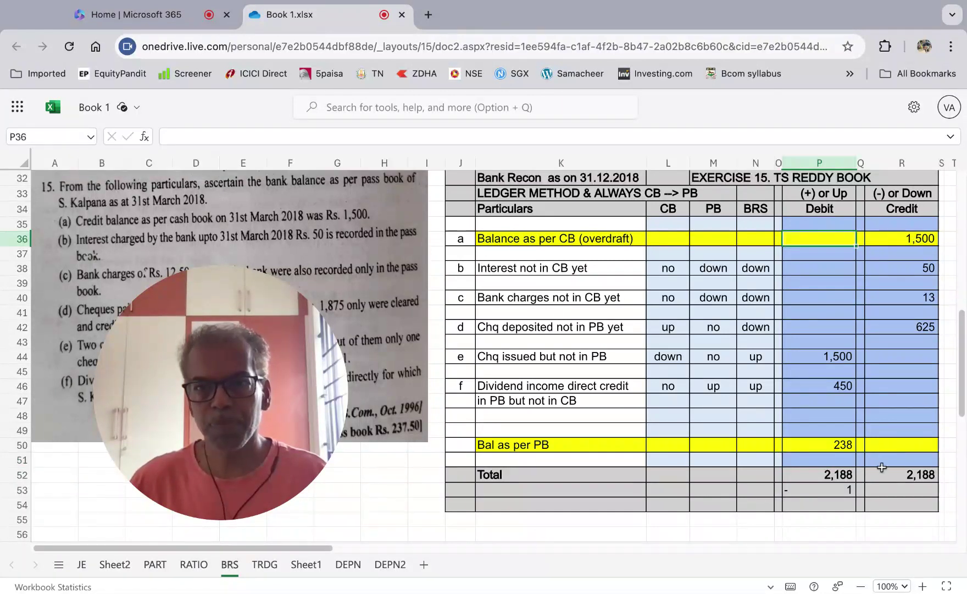
shift+click(899, 501)
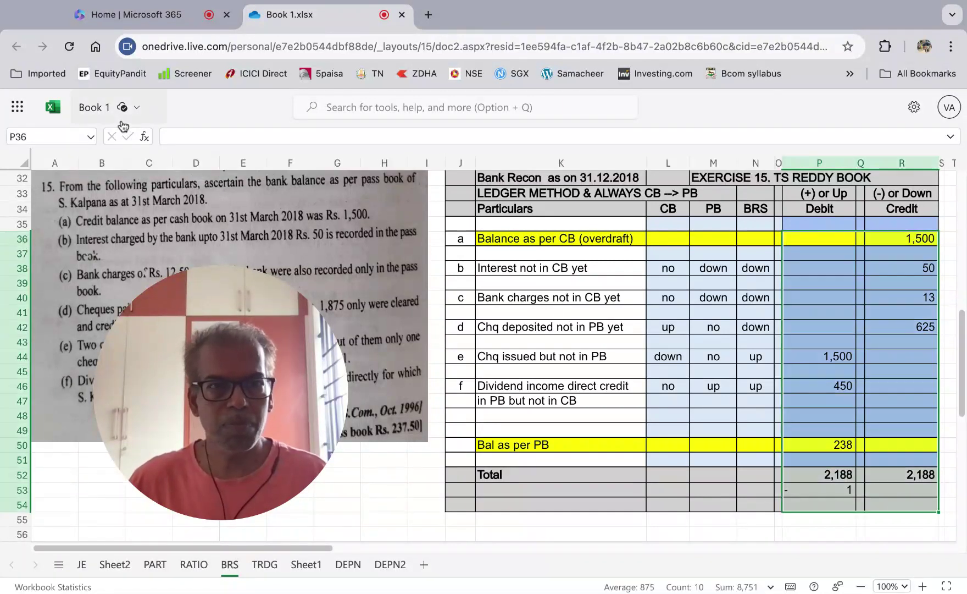
mouse_move(65, 117)
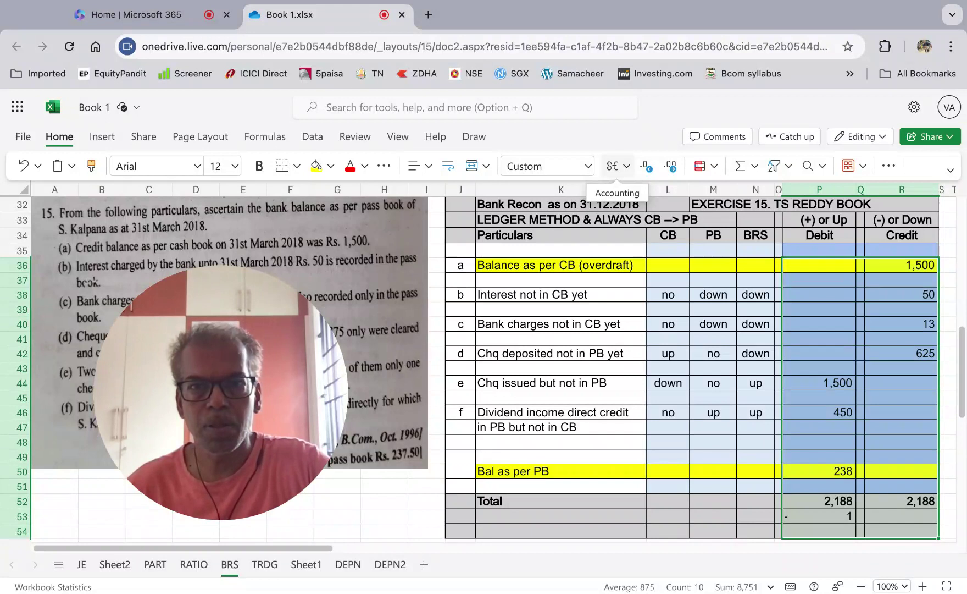
click(616, 166)
key(Escape)
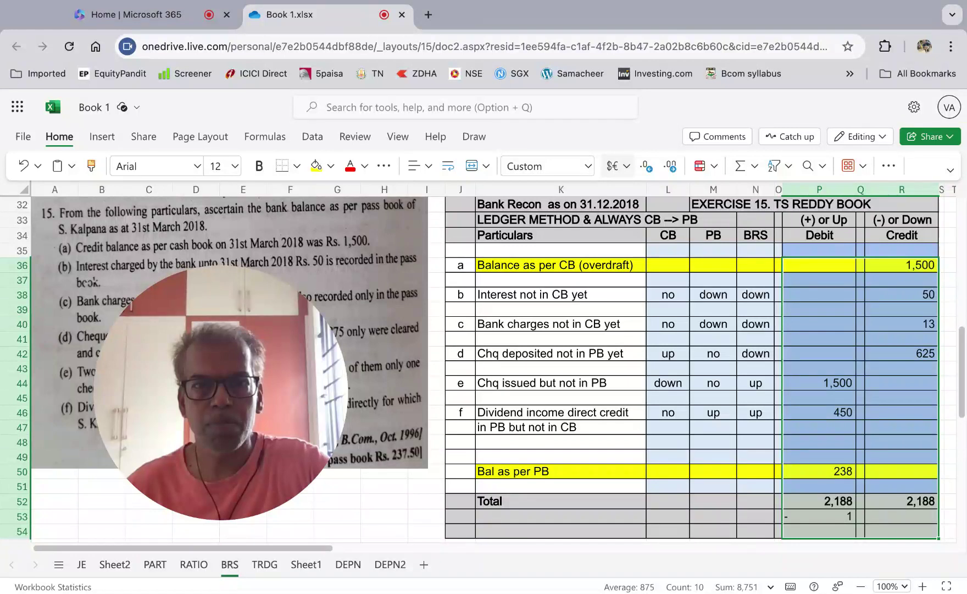
click(384, 166)
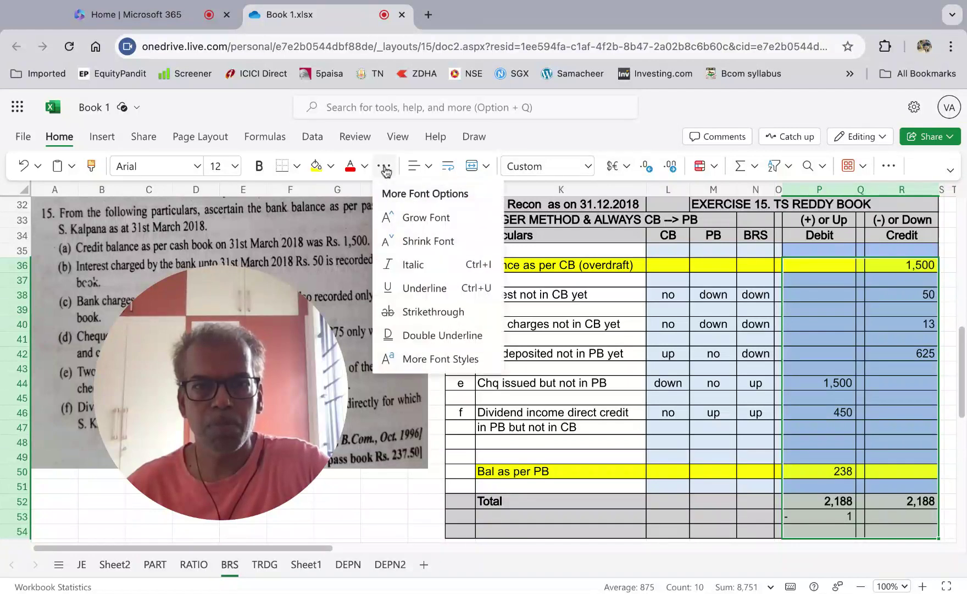
click(385, 167)
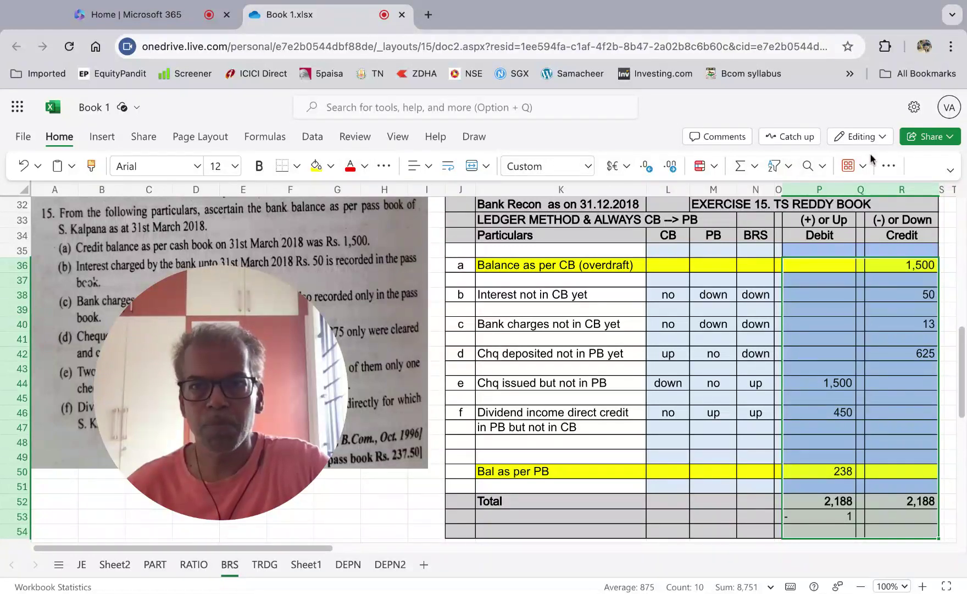
click(889, 165)
click(889, 166)
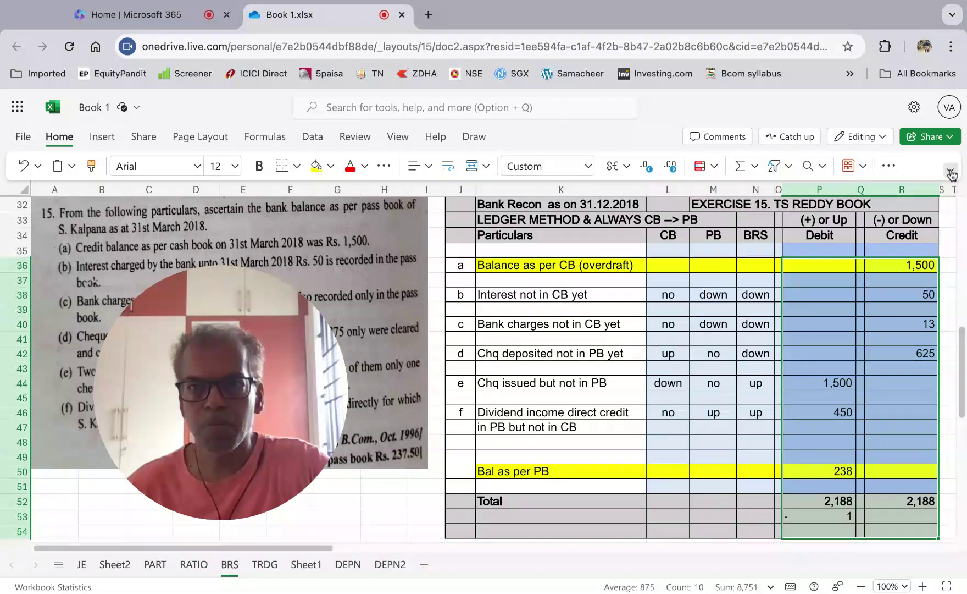
click(950, 171)
click(903, 214)
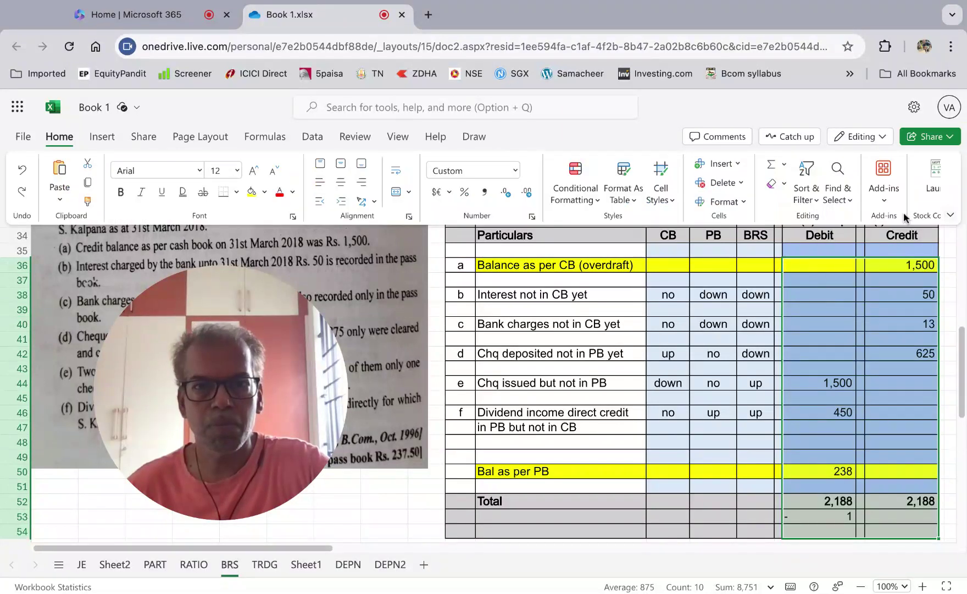
click(484, 192)
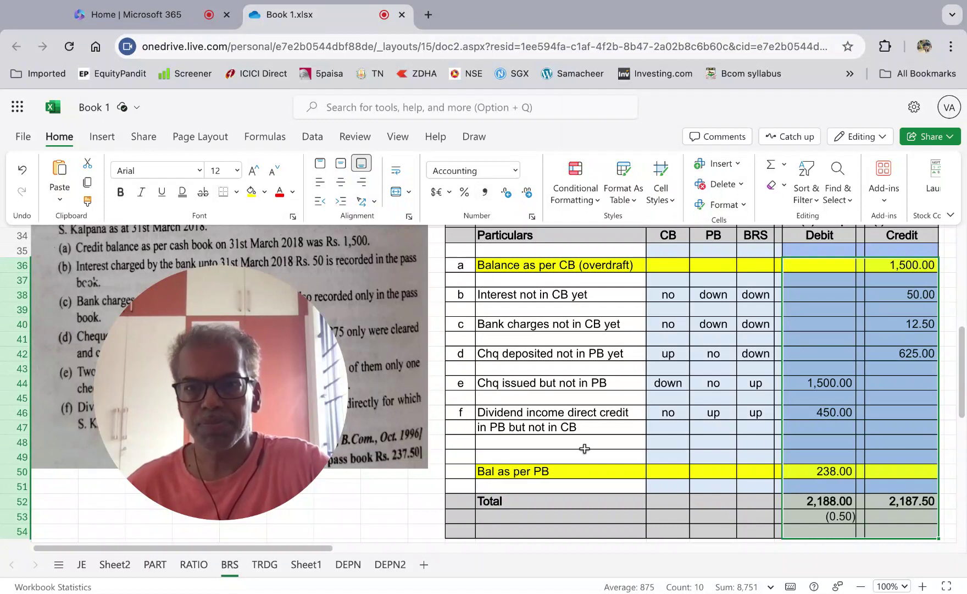
Clear the pass book balance amount in P50 and enter 237.50 instead.
click(819, 470)
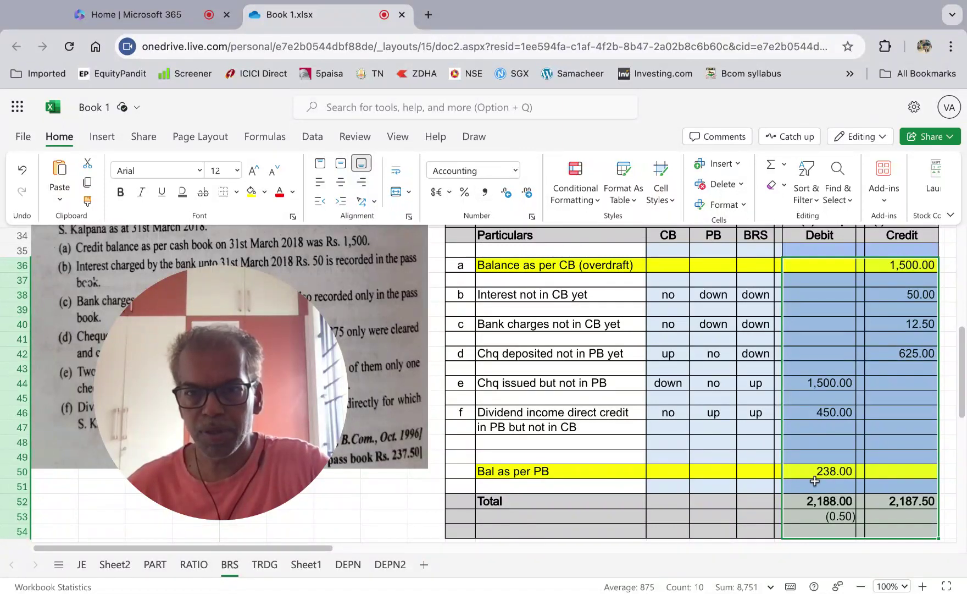
key(Delete)
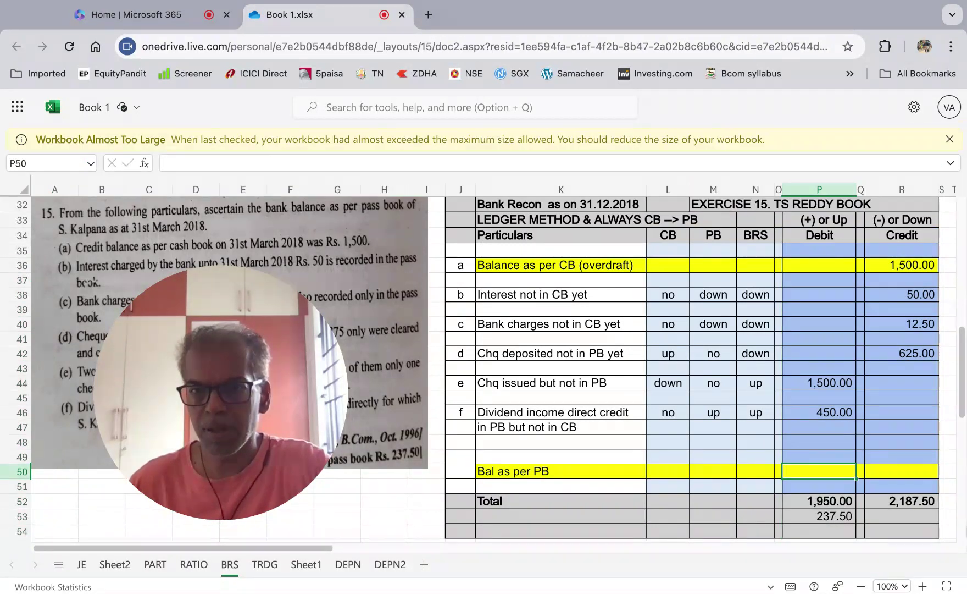
click(819, 456)
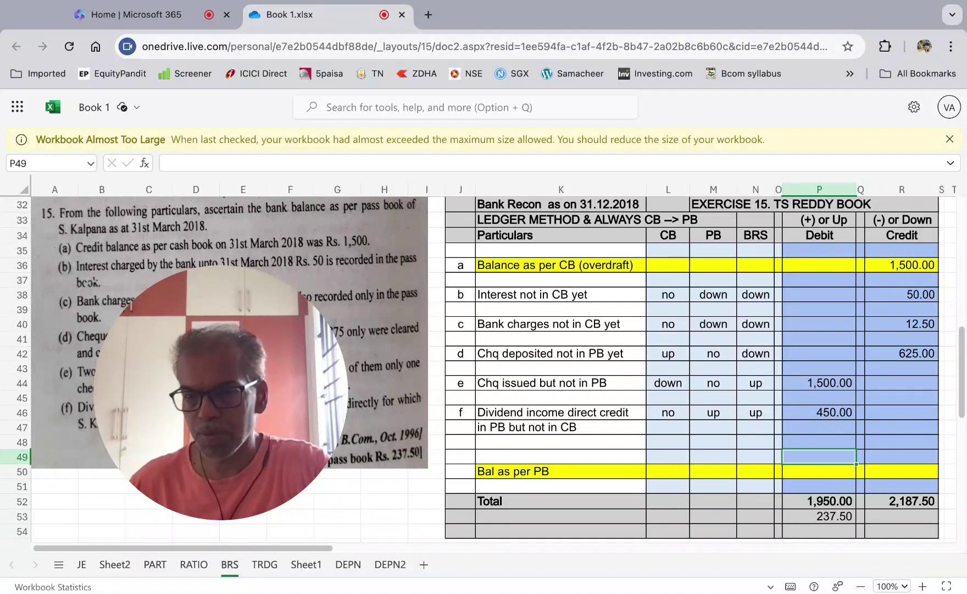
click(819, 470)
text(237.)
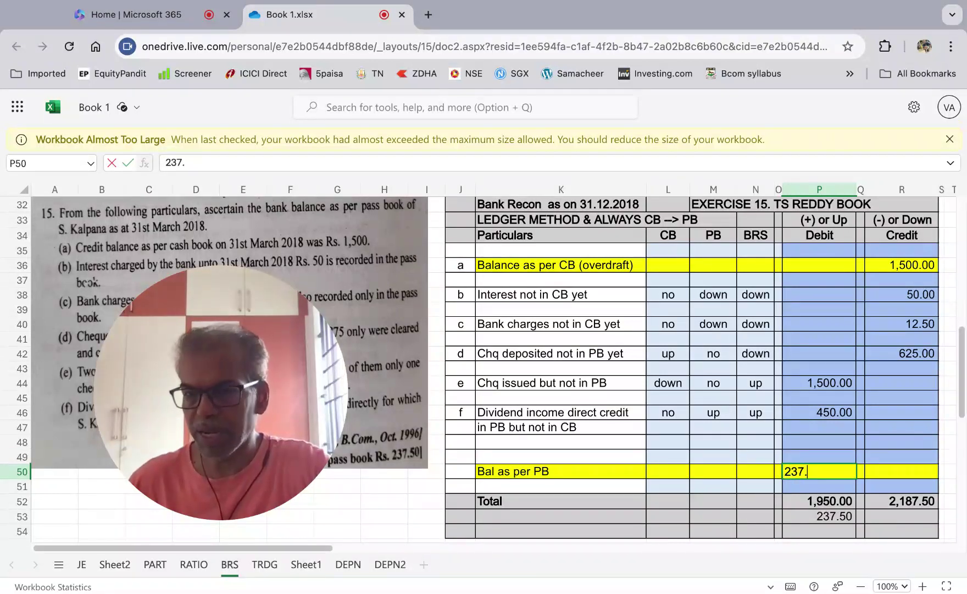
text(50)
key(Return)
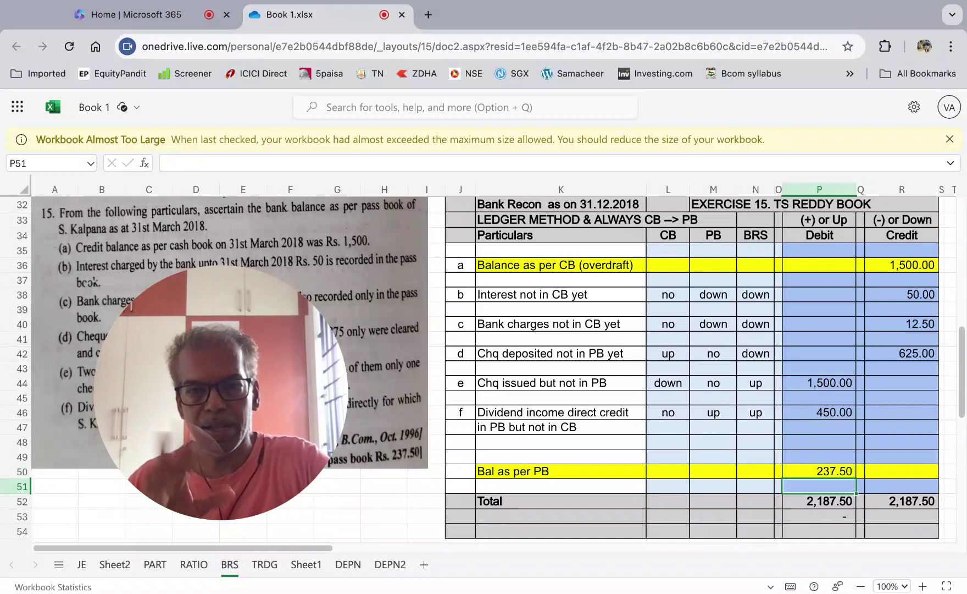
Extend the pass book balance label in K50 to read "Bal as per PB (overdraft)".
click(818, 470)
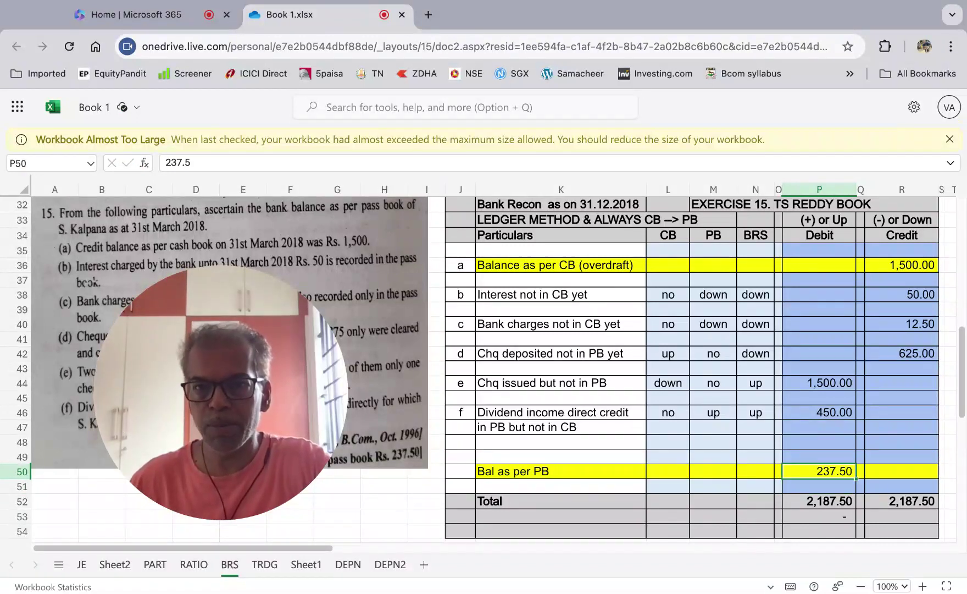
key(Left)
key(Left)
key(Left)
key(Left)
key(Left)
key(Left)
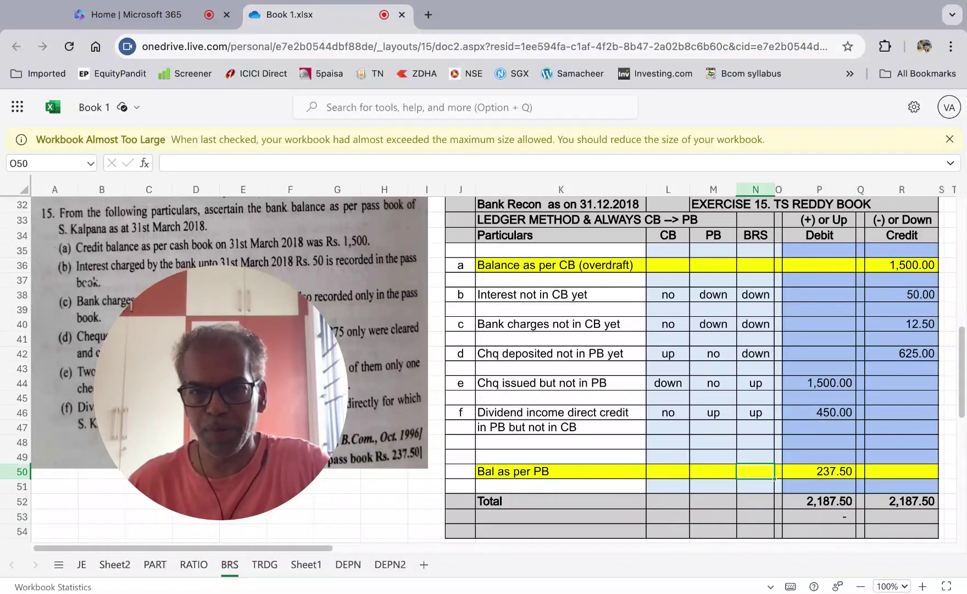
click(561, 471)
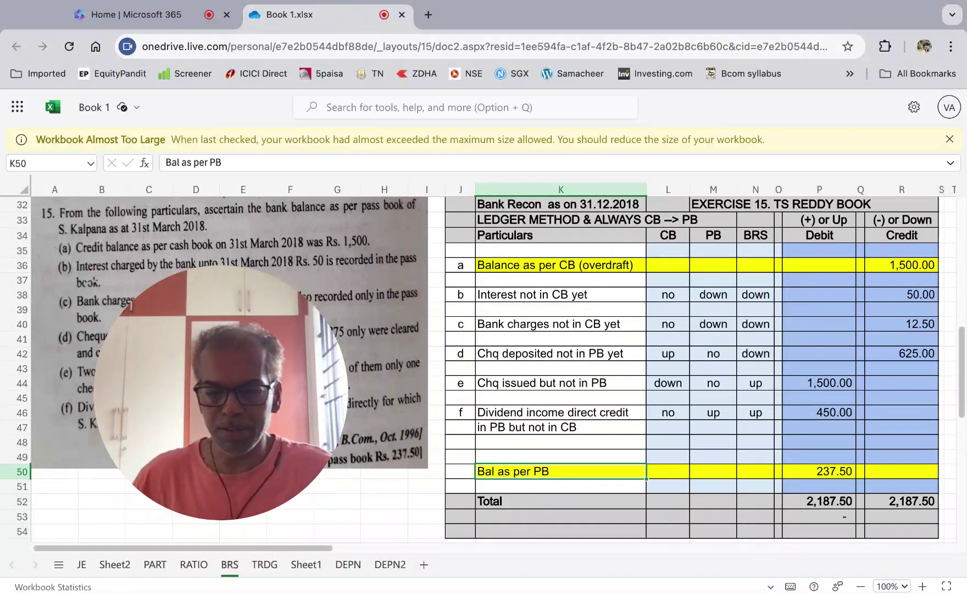
click(276, 161)
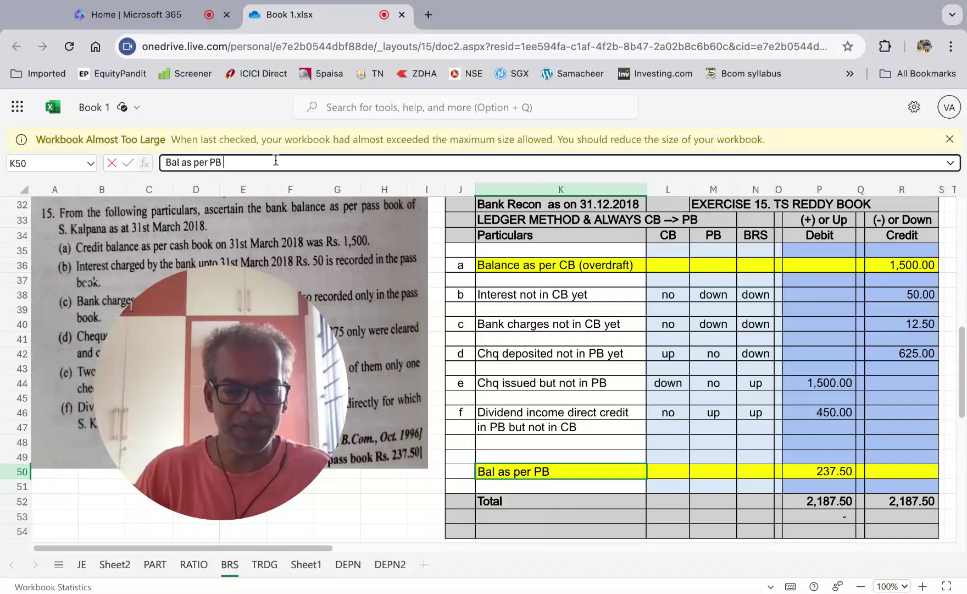
text((over)
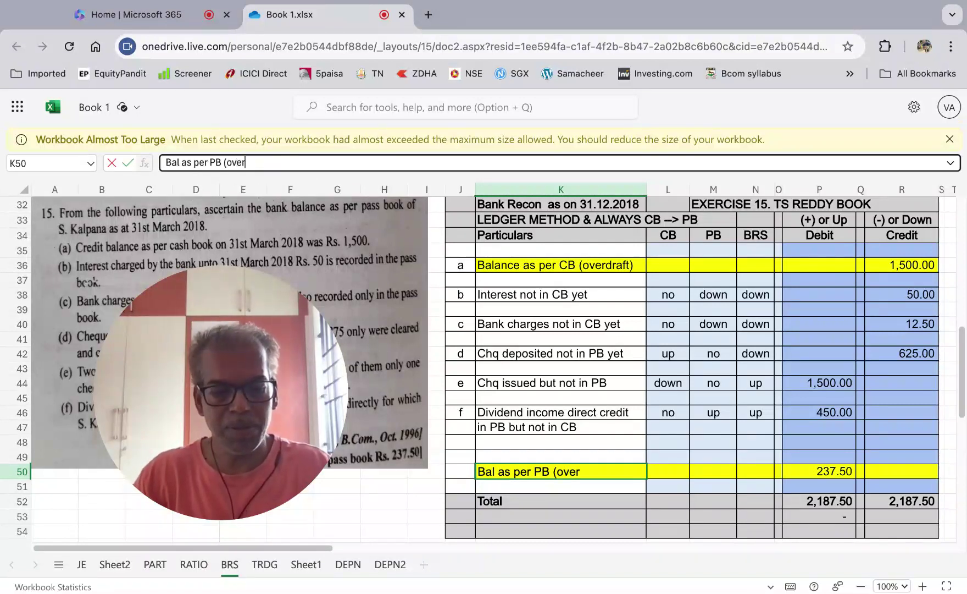
text(draft)
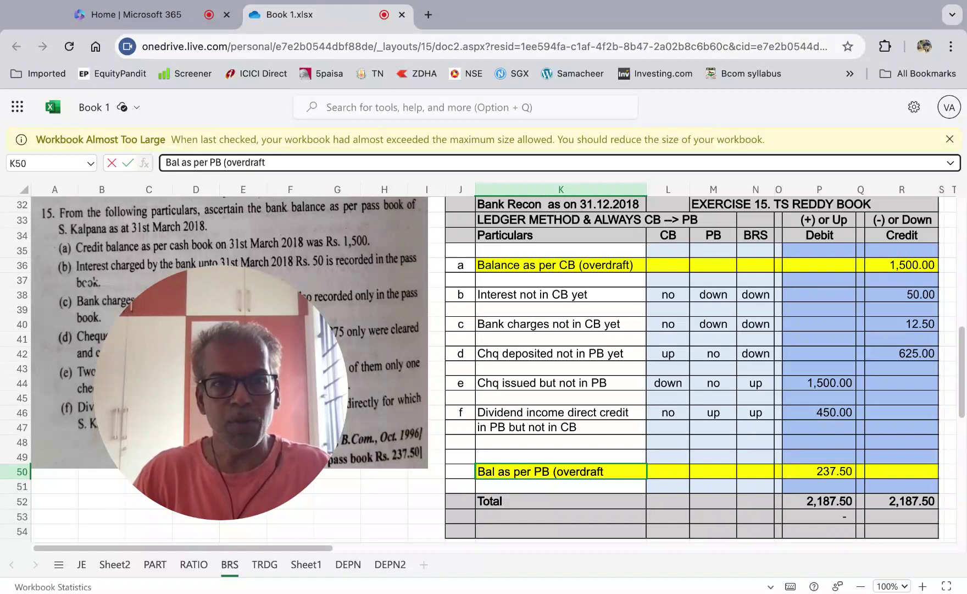
text())
key(Return)
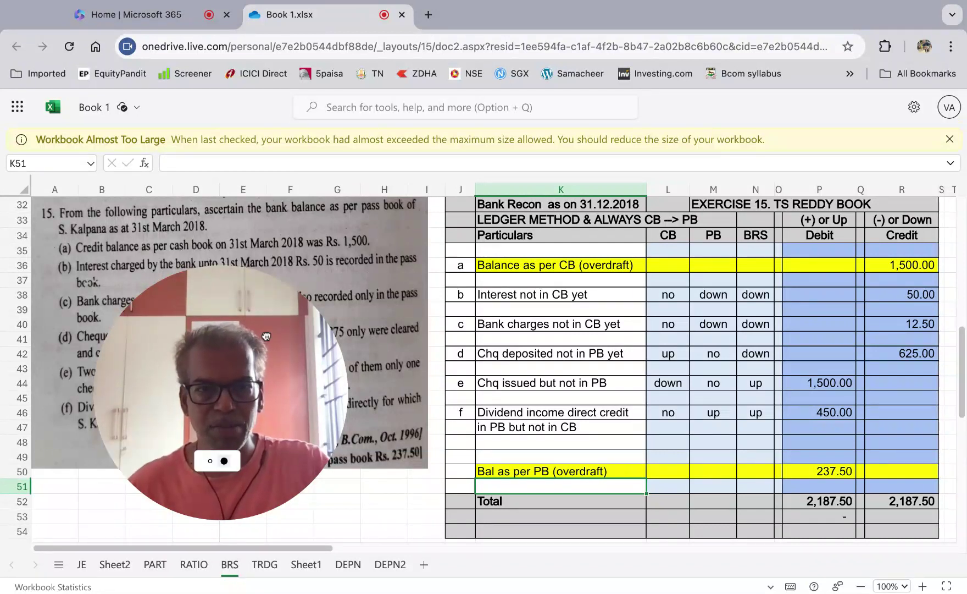
drag(266, 336, 392, 245)
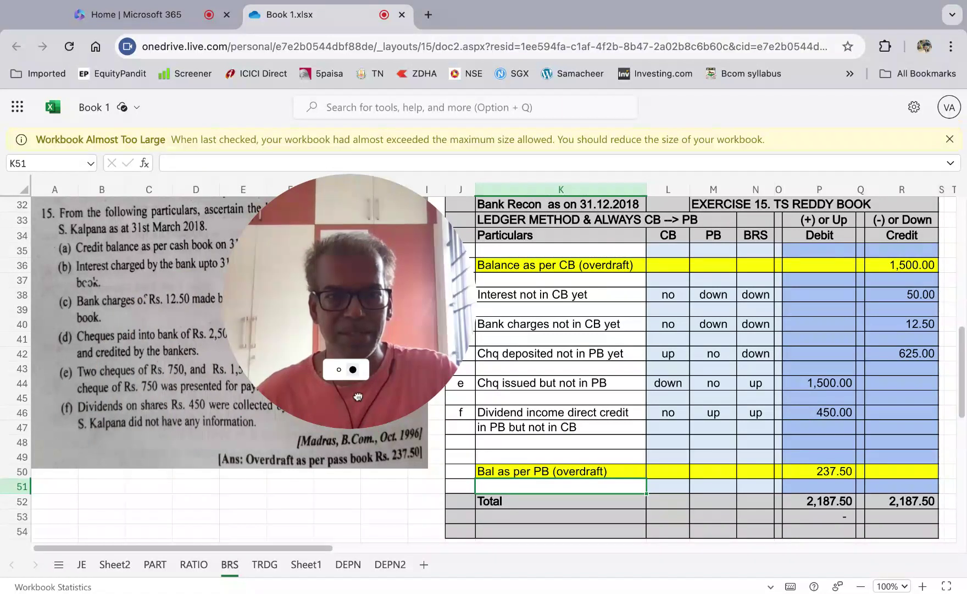
drag(358, 396, 278, 453)
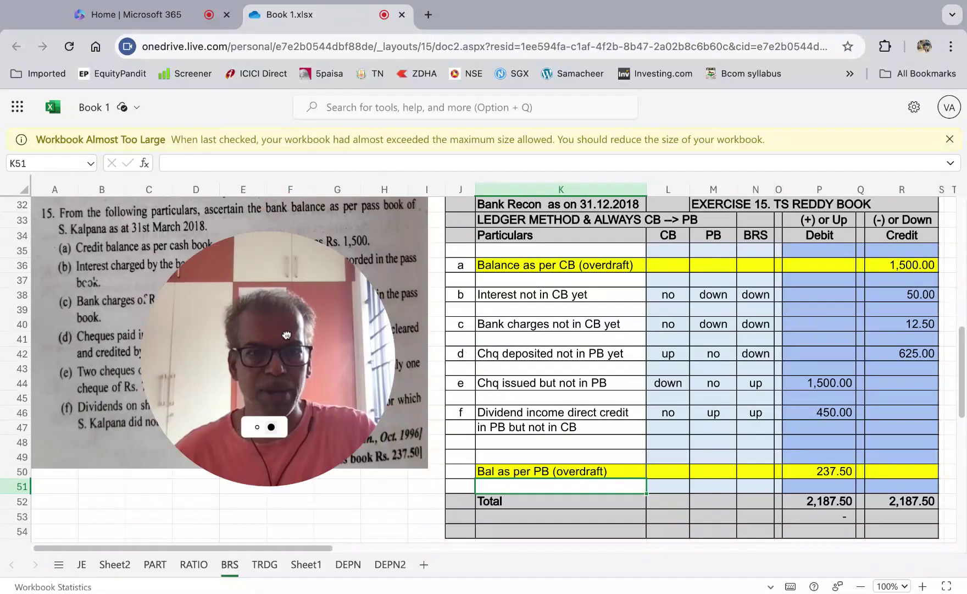
drag(286, 335, 219, 389)
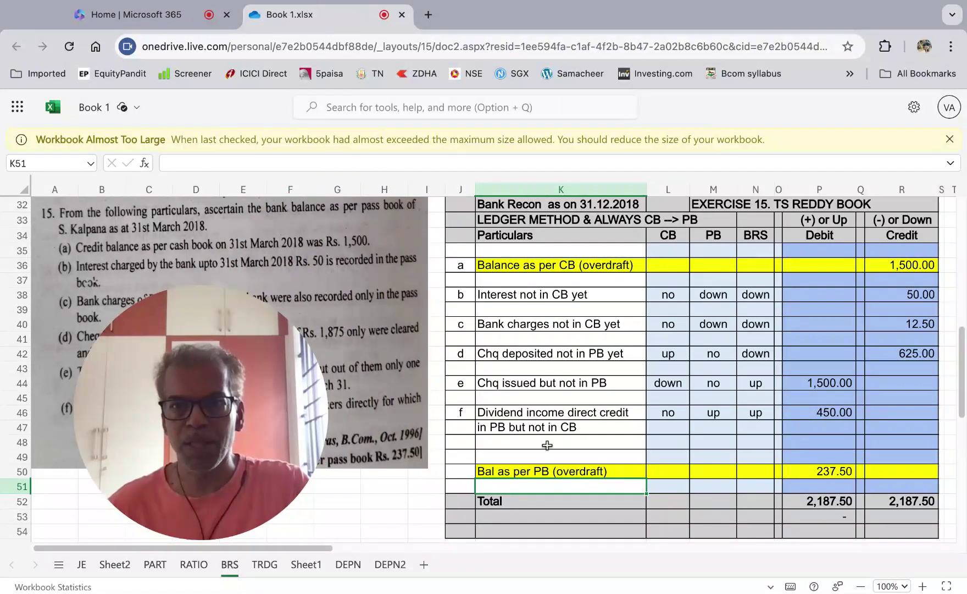
click(565, 430)
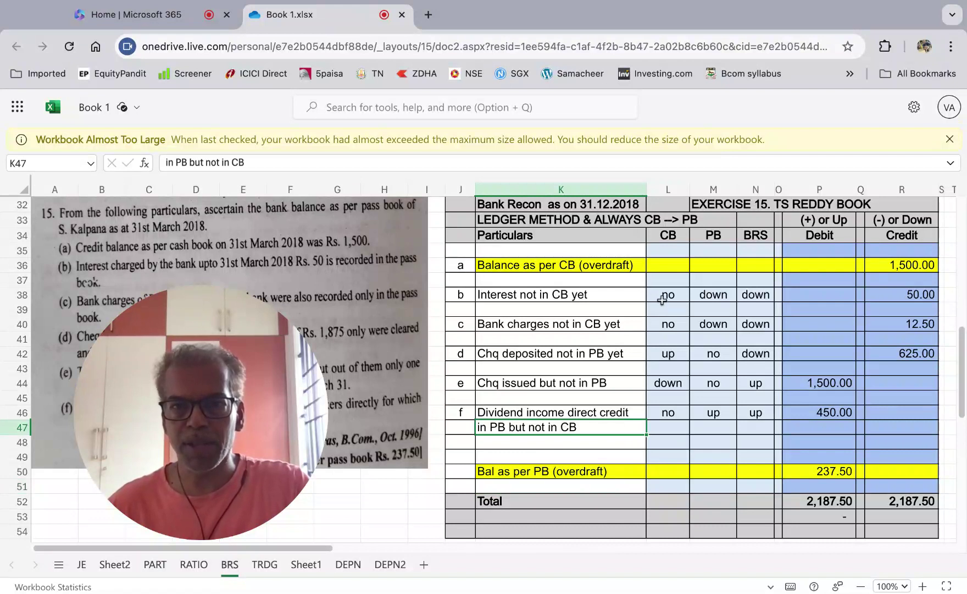